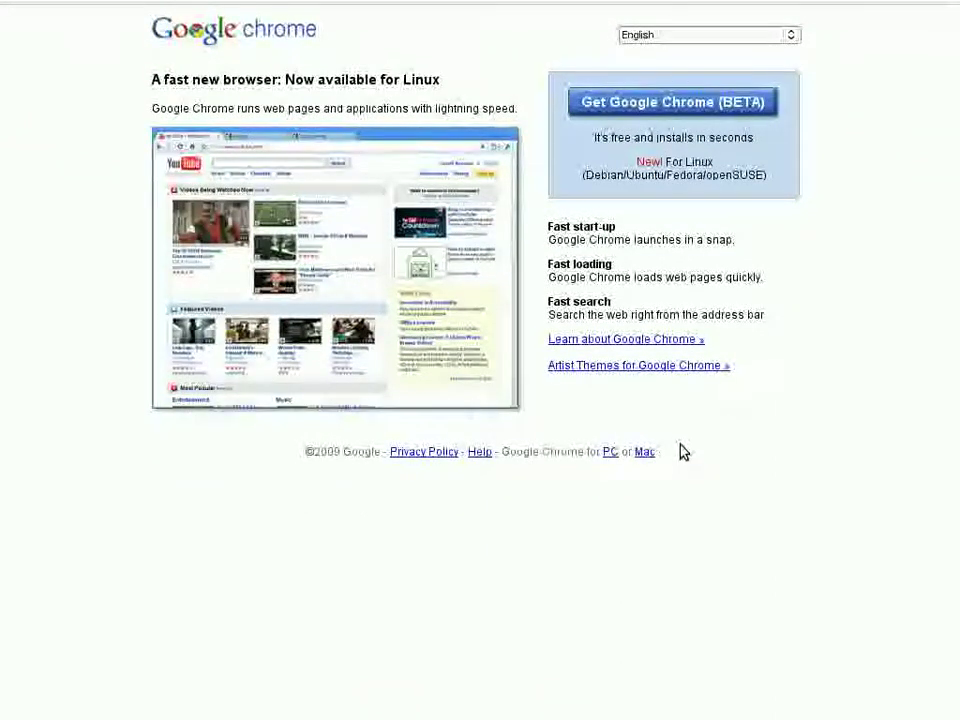
Step: Choose the 32-bit .deb Google Chrome beta download and accept its terms
left_click(635, 110)
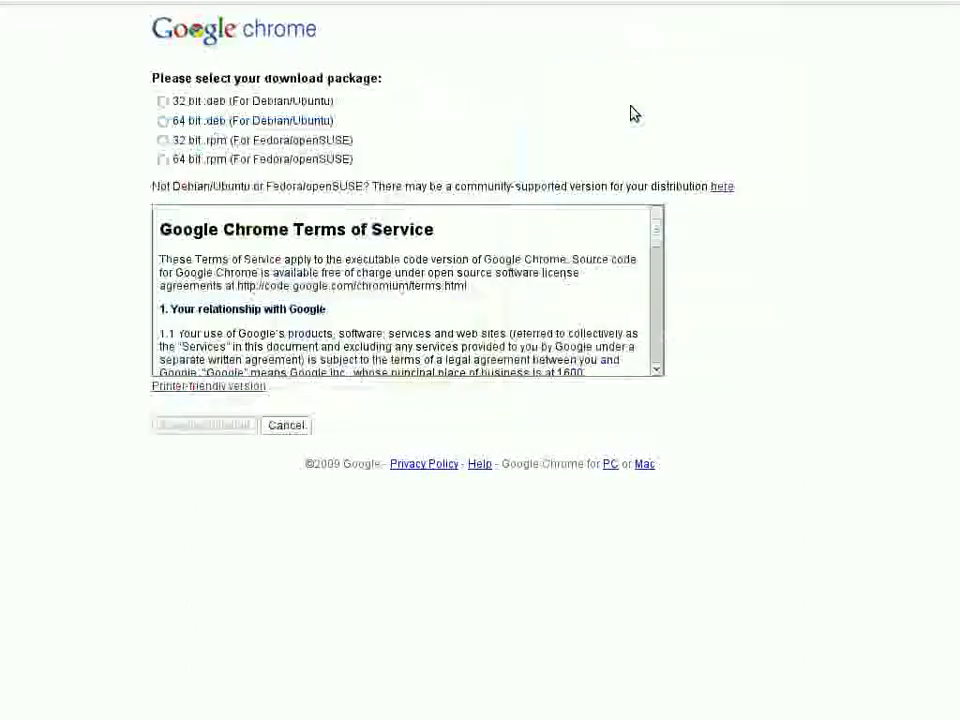
left_click(163, 102)
left_click_drag(656, 249, 660, 378)
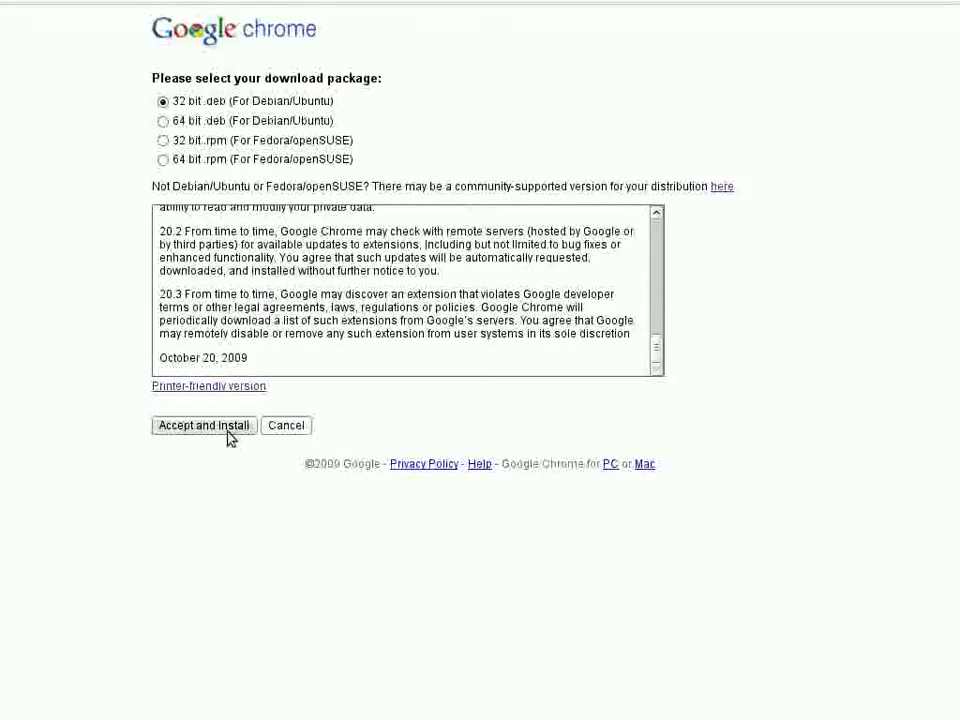
left_click(227, 430)
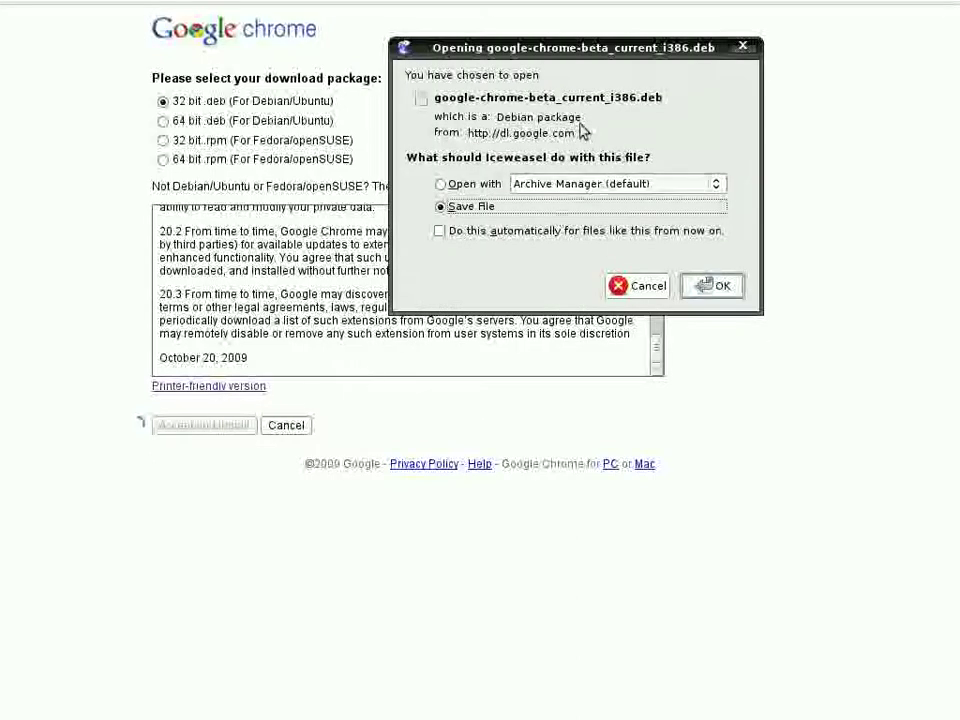
Step: Save the Chrome beta .deb to disk, then show the desktop once it finishes
left_click(718, 288)
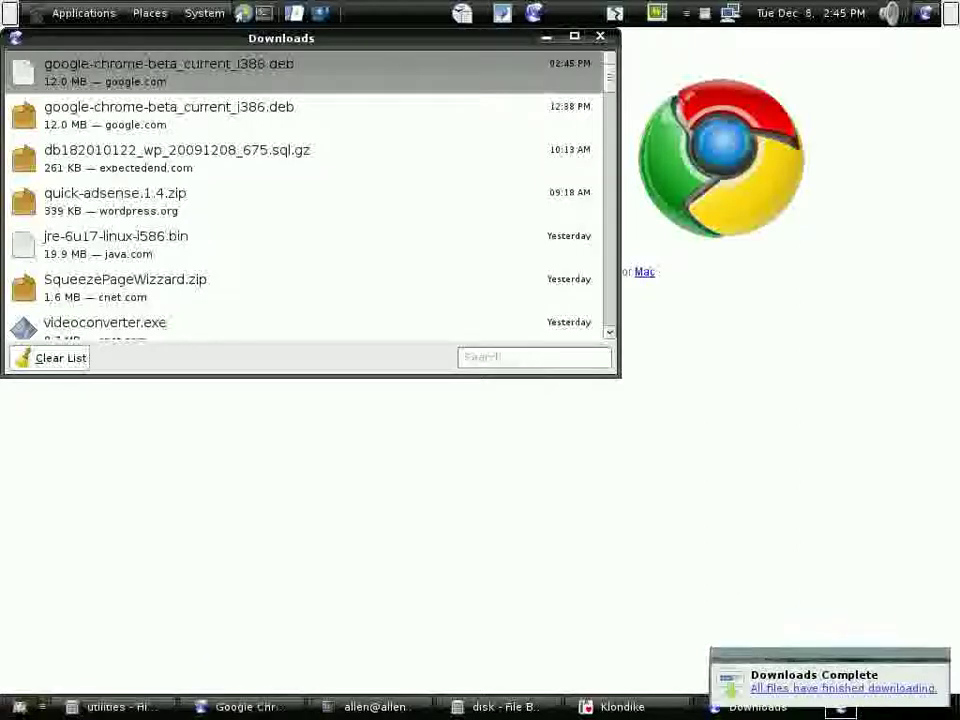
left_click(18, 707)
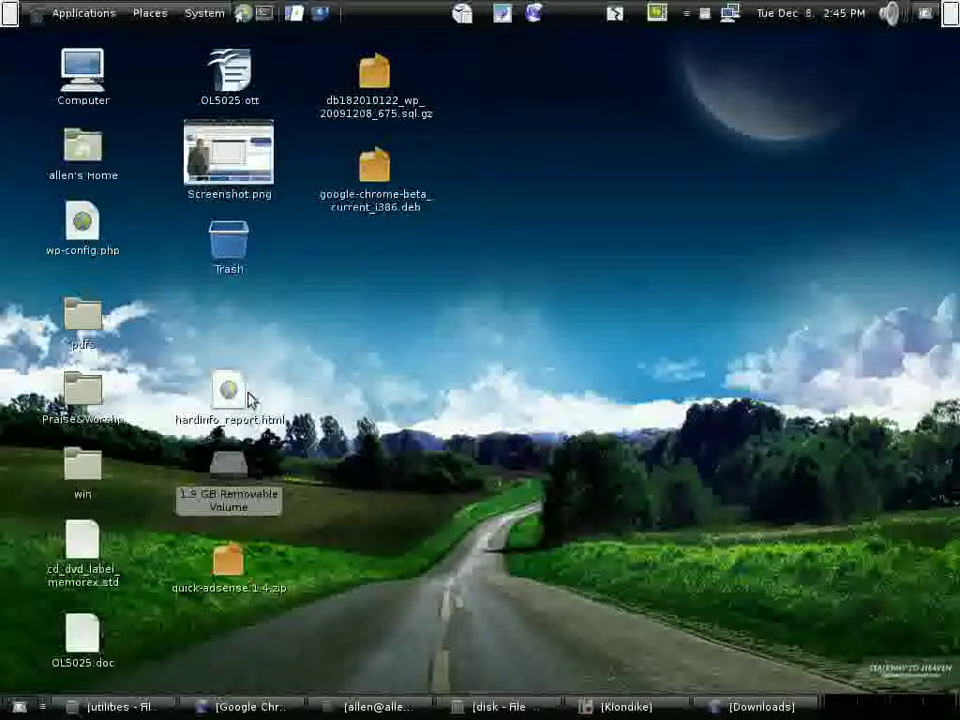
Step: Open the removable volume and run apt-get install on the pasted Chrome .deb name
double_click(240, 478)
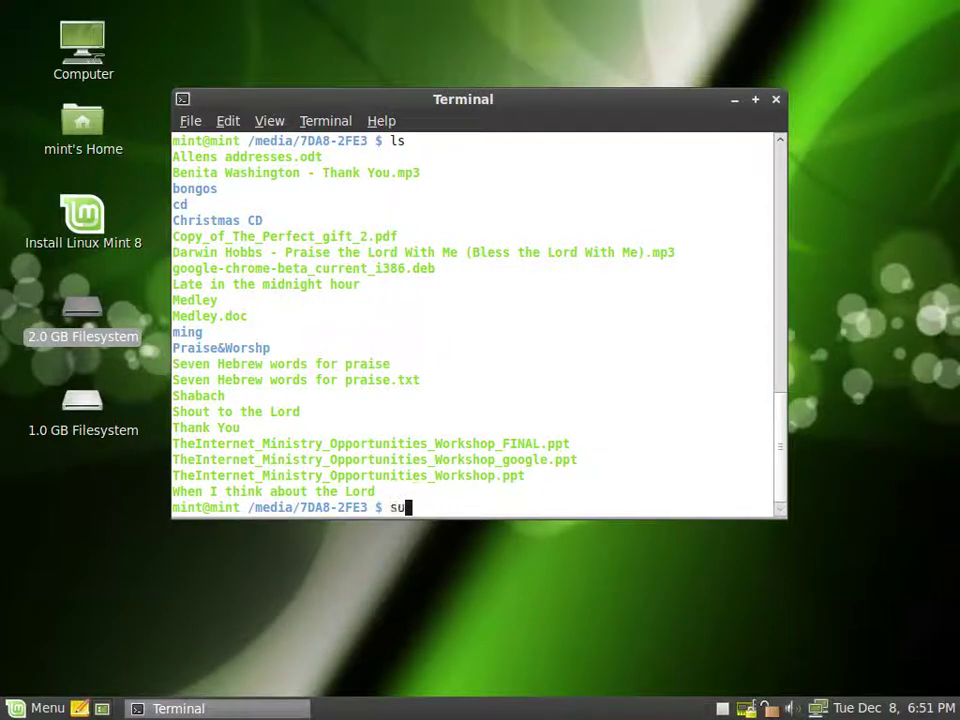
type("apt-get install")
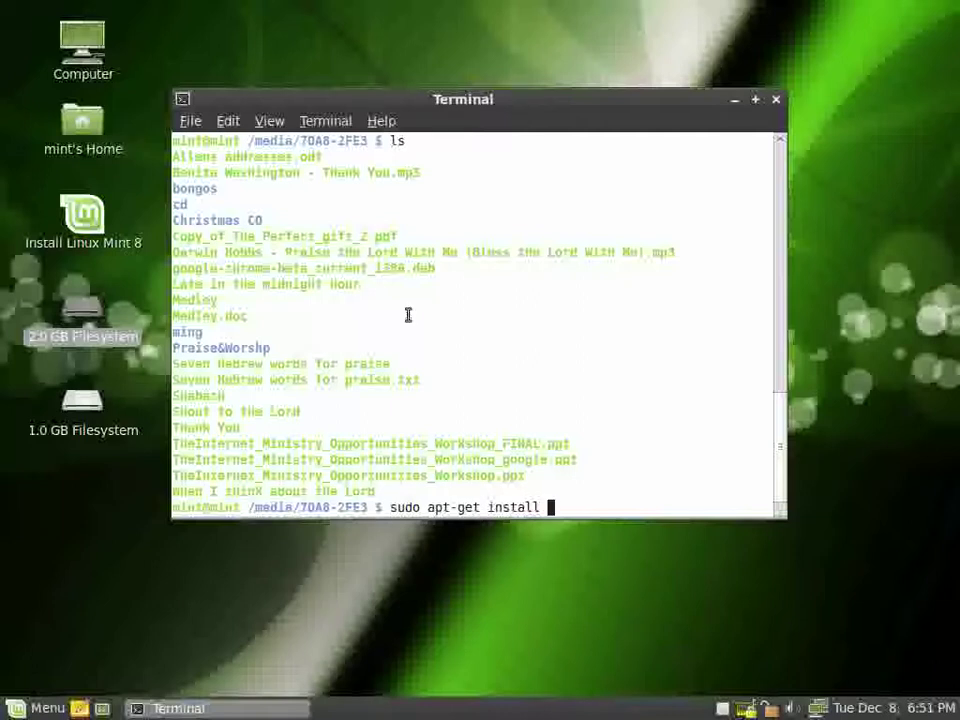
left_click(228, 121)
left_click(255, 163)
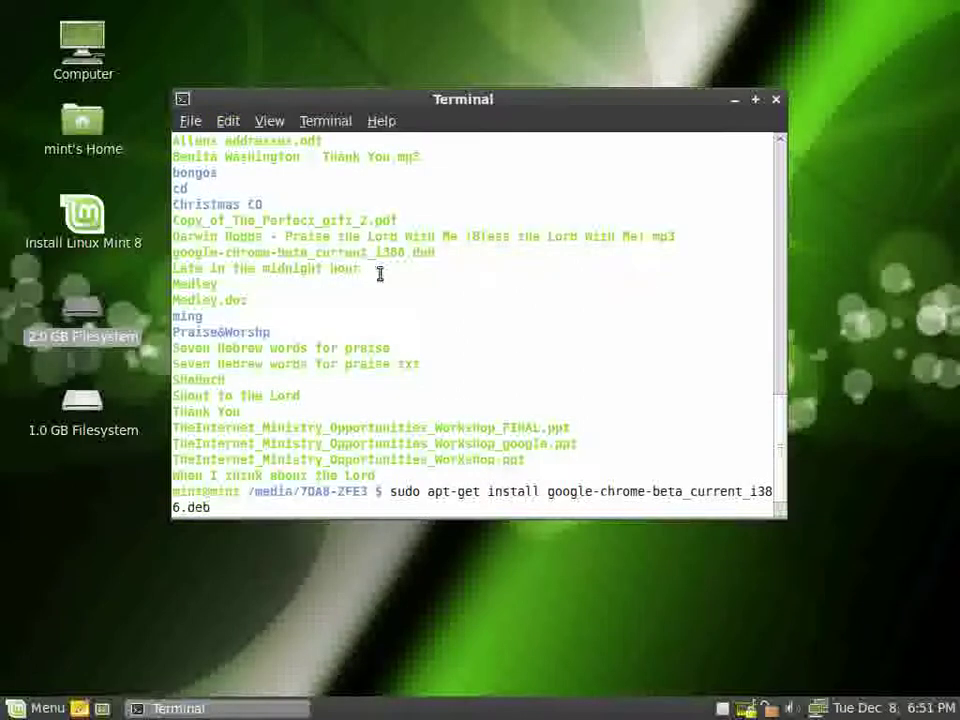
key("Return")
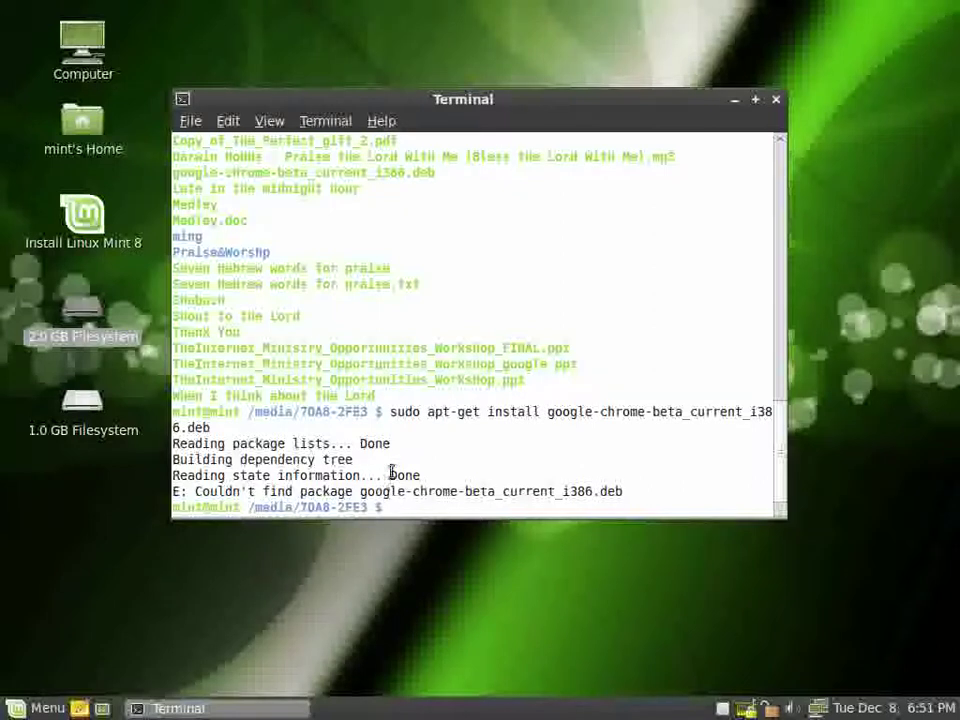
Step: Find the 2.0 GB Filesystem in the main menu and bring up its options
left_click(52, 709)
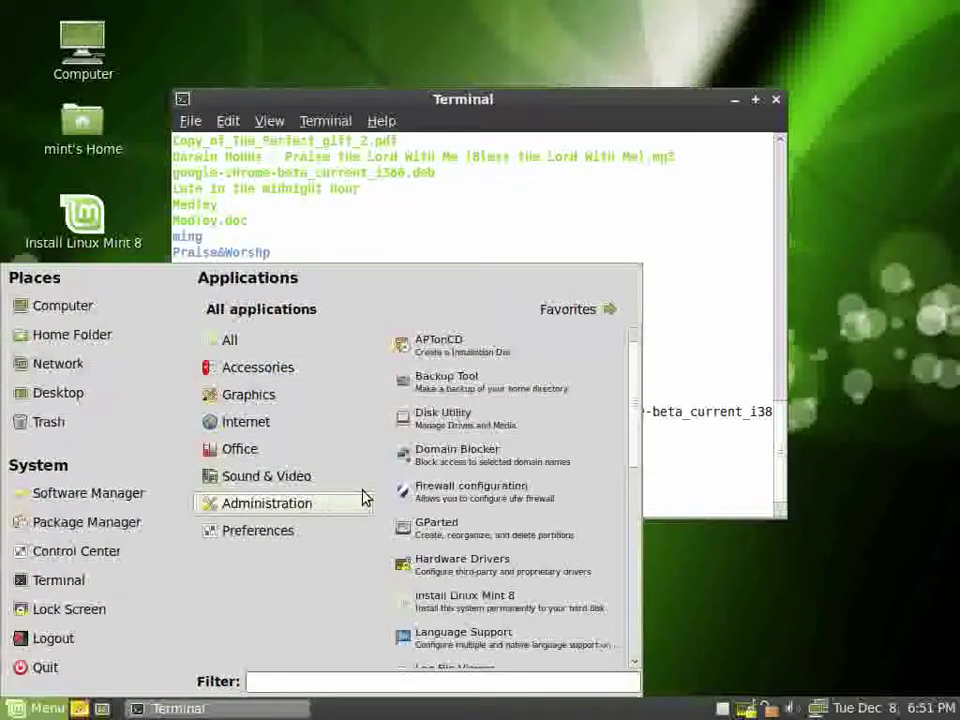
scroll(510, 640, "down", 1)
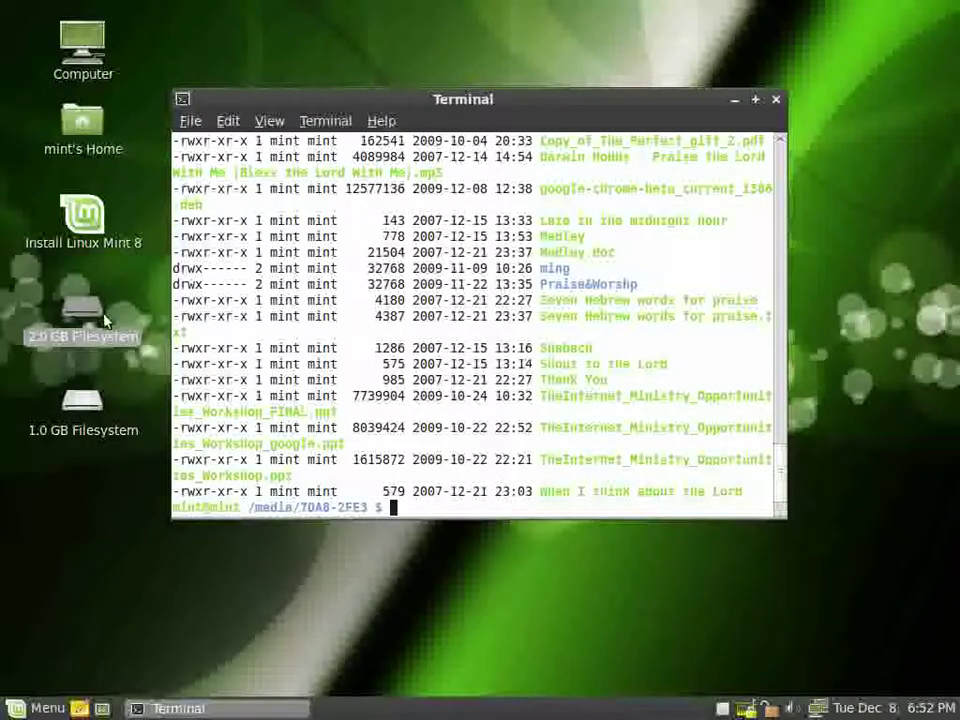
right_click(81, 290)
Step: Open the 2.0 GB Filesystem and switch the file view to a detailed list
left_click(136, 297)
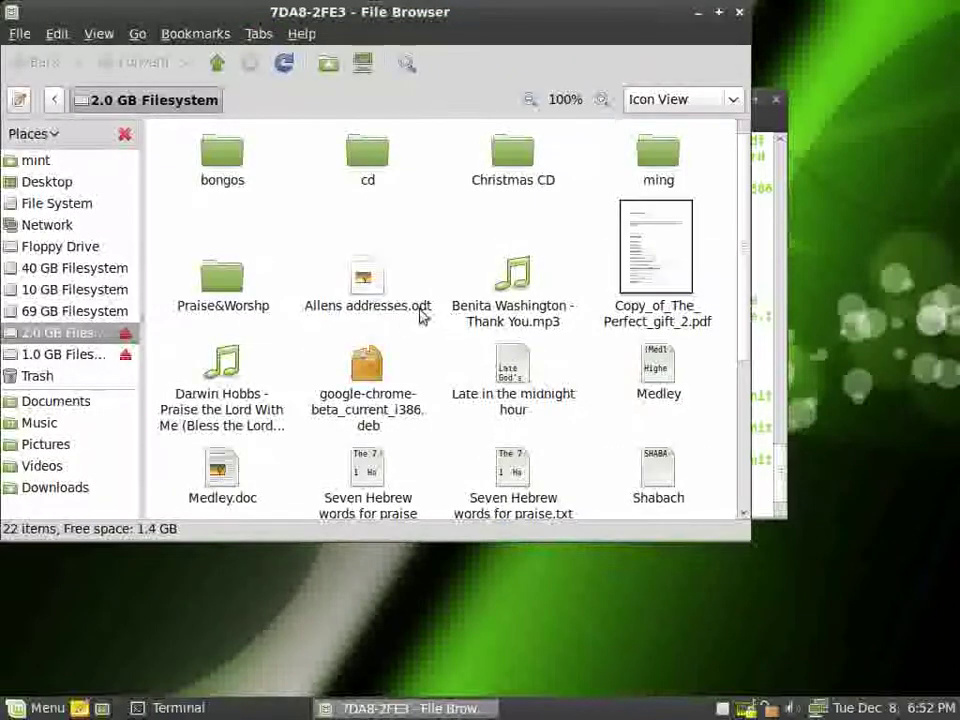
left_click(99, 39)
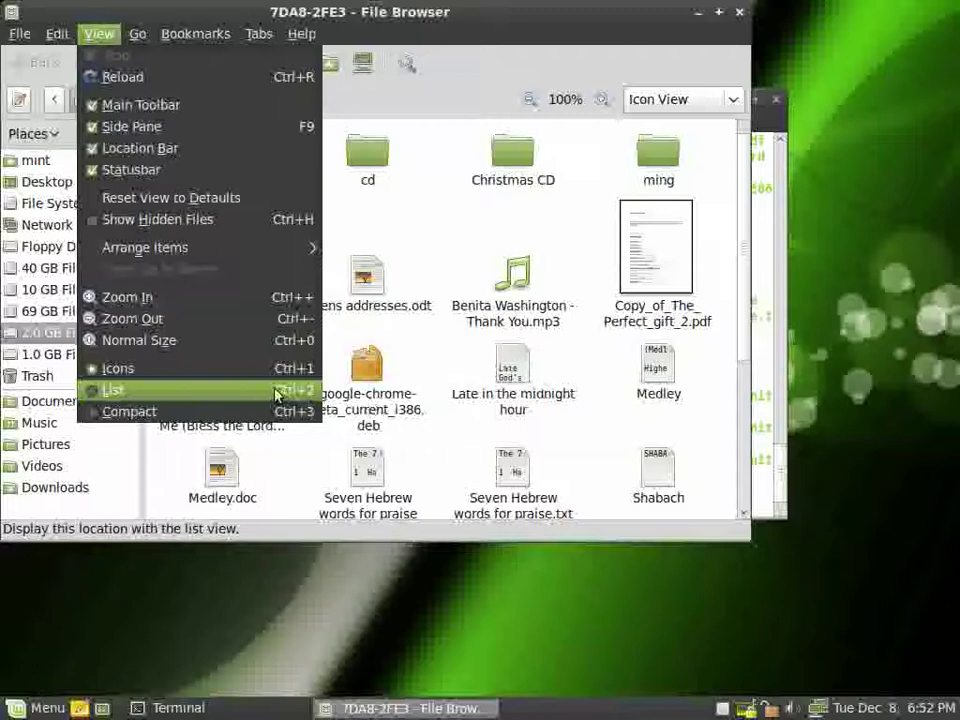
left_click(166, 392)
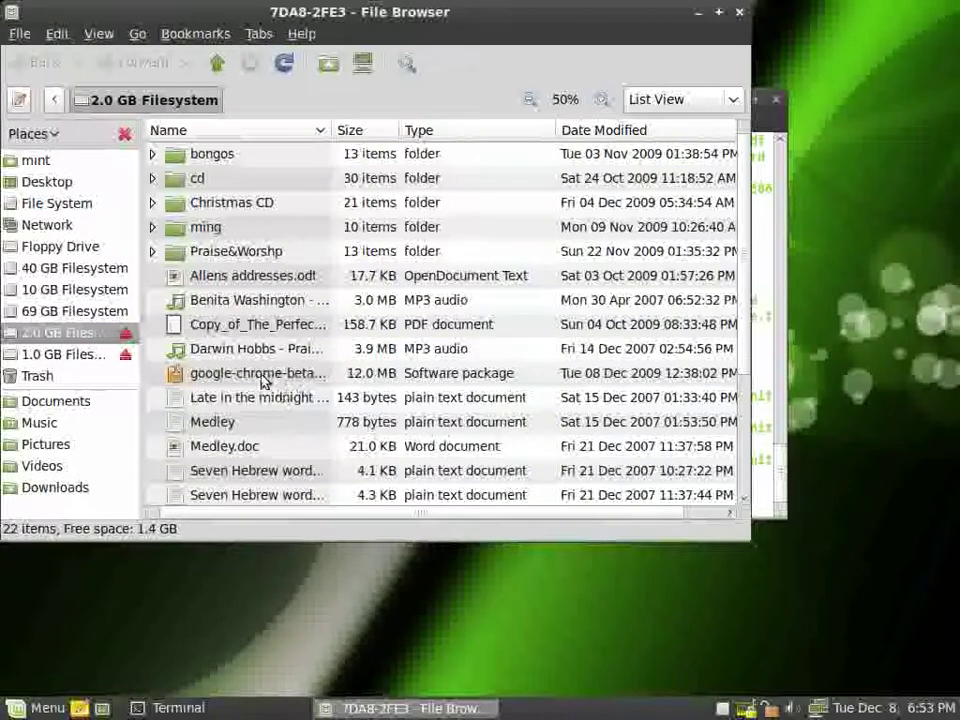
Step: Open the google-chrome-beta .deb file with Package Installer
left_click(263, 378)
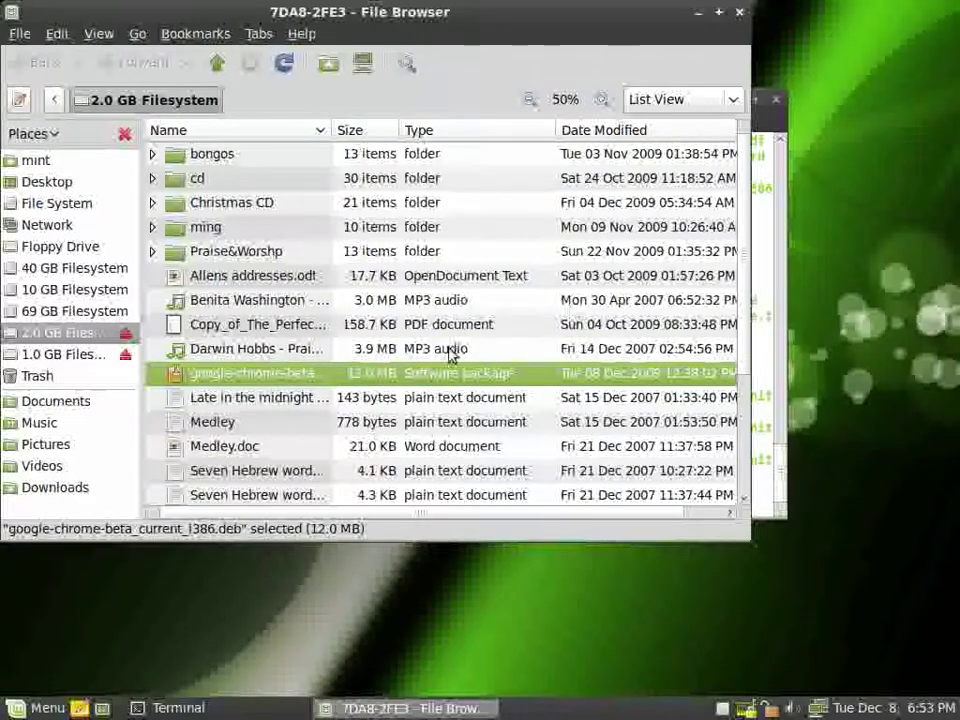
right_click(420, 377)
left_click(481, 390)
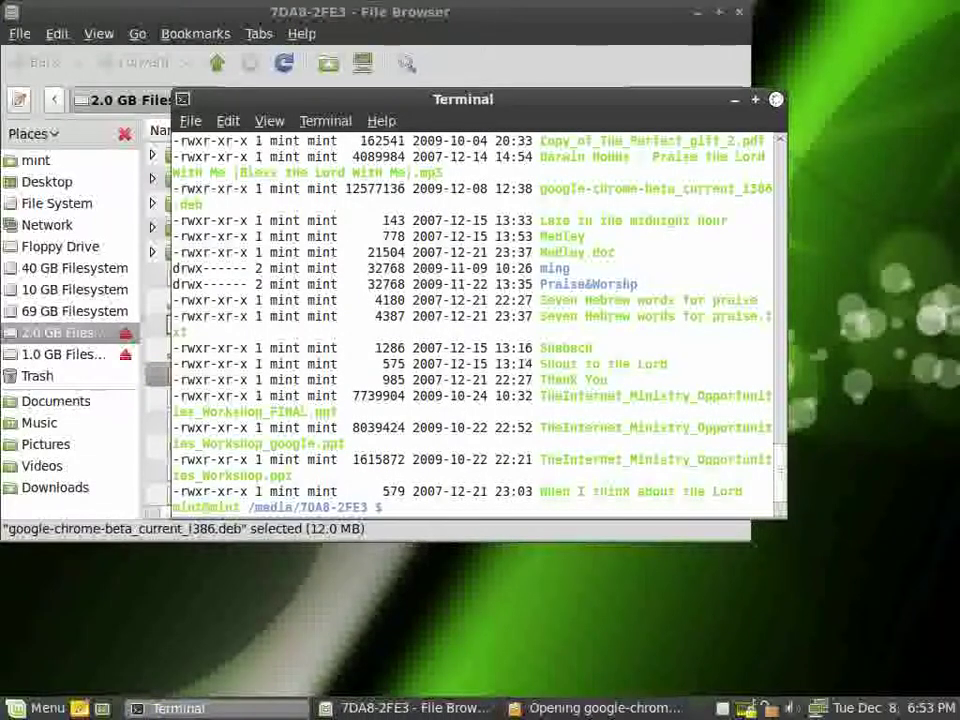
Step: Close Terminal and File Browser, leaving the repositioned Package Installer showing google-chrome-beta
left_click(776, 99)
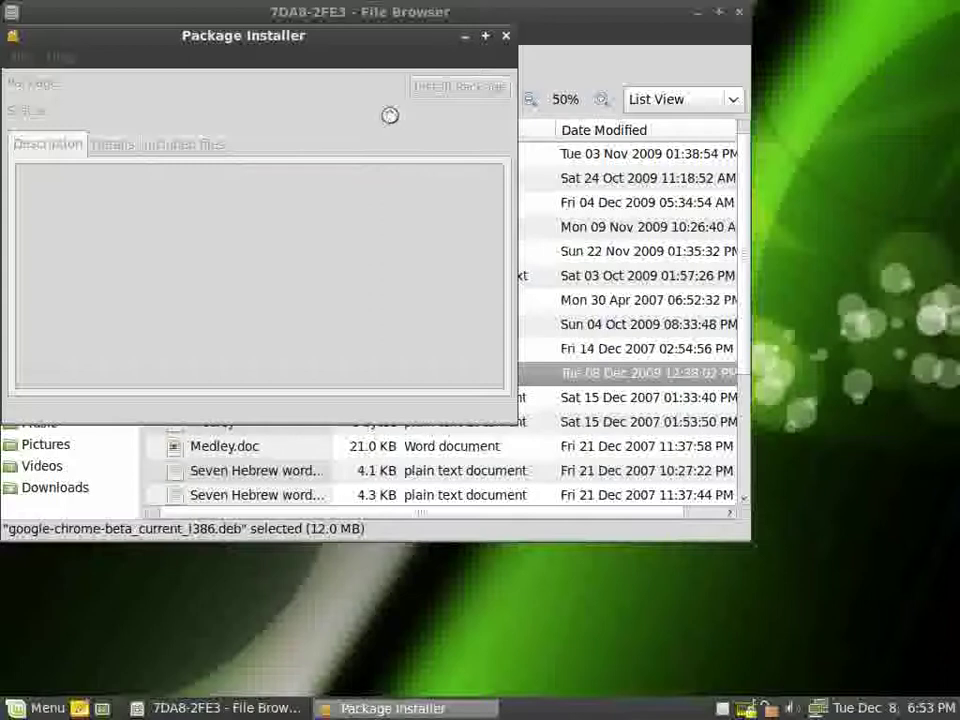
left_click_drag(295, 37, 463, 75)
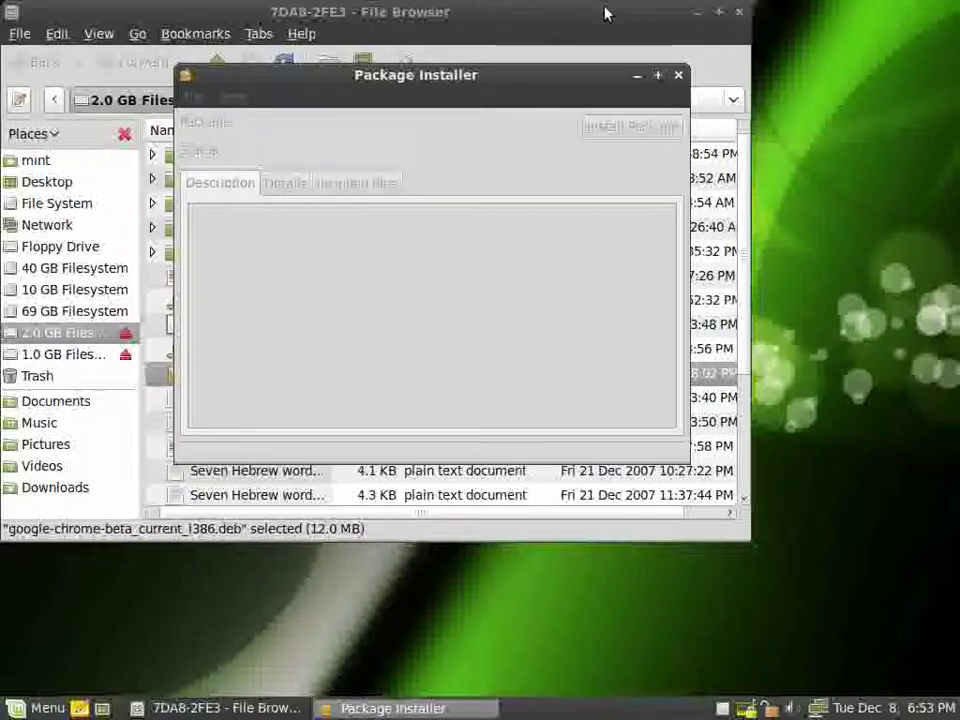
left_click(740, 14)
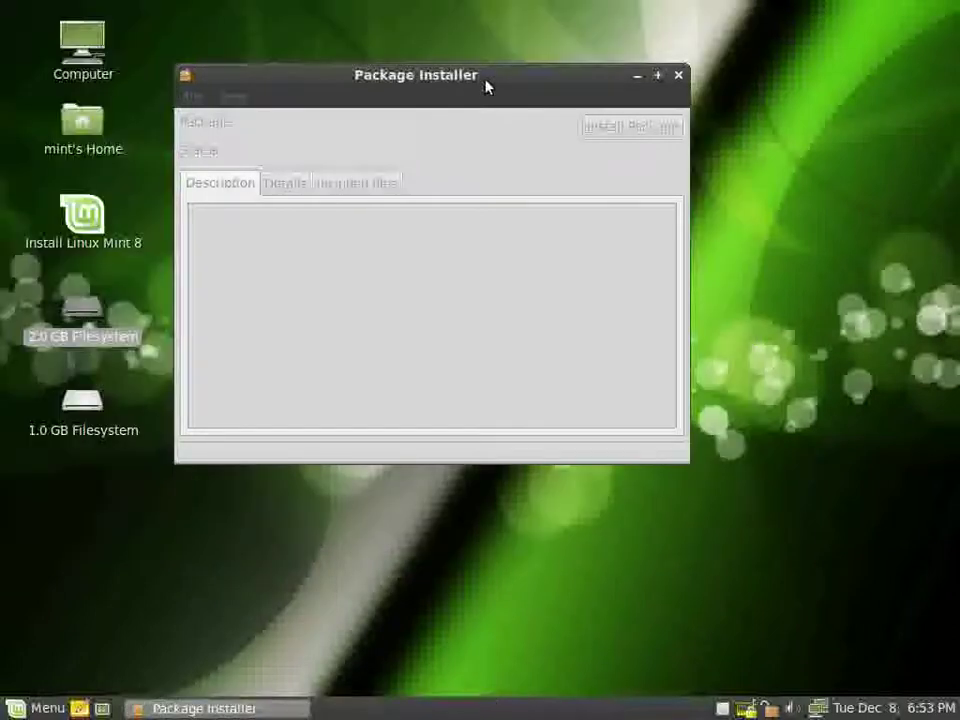
left_click_drag(465, 78, 565, 133)
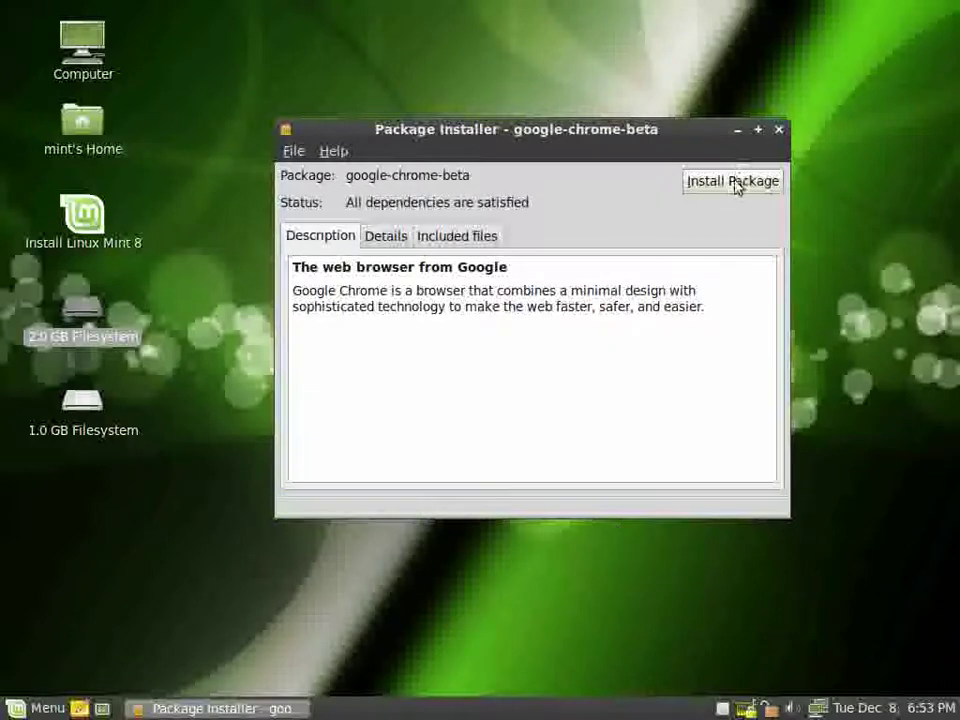
Step: Install google-chrome-beta_current_i386.deb and wait for the Installation finished message
left_click(732, 191)
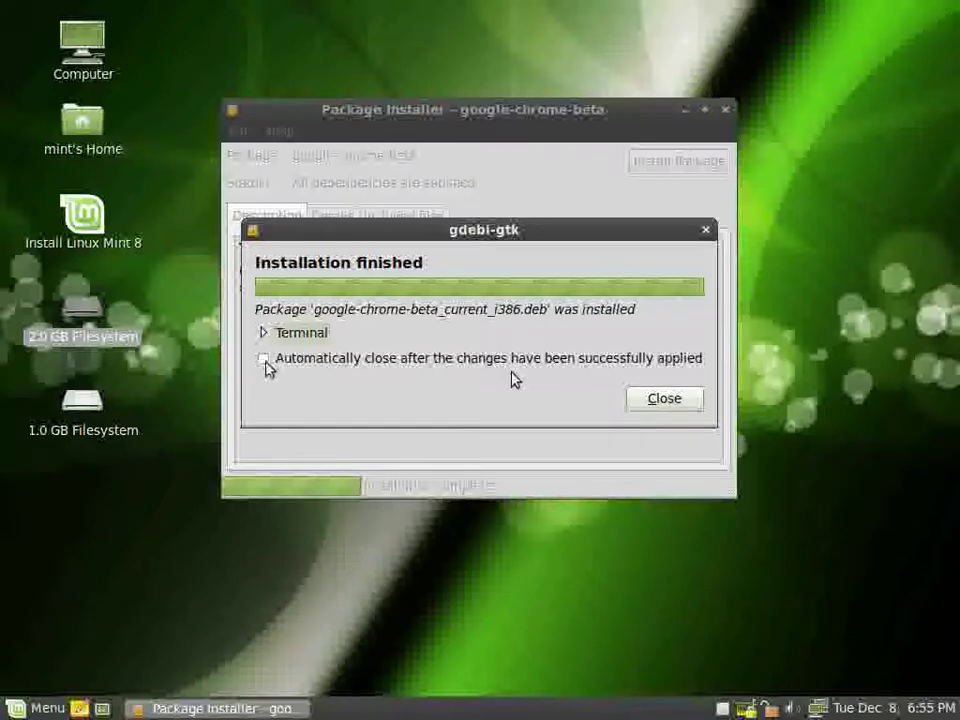
Step: Dismiss the gdebi-gtk Installation finished notice and close Package Installer
left_click(665, 400)
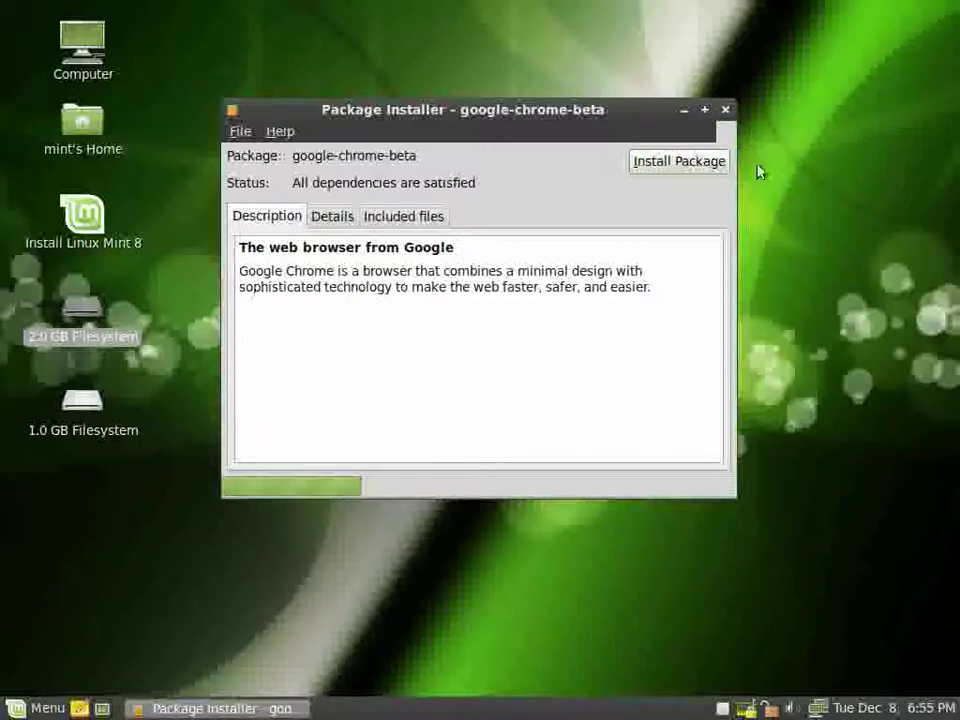
left_click(50, 708)
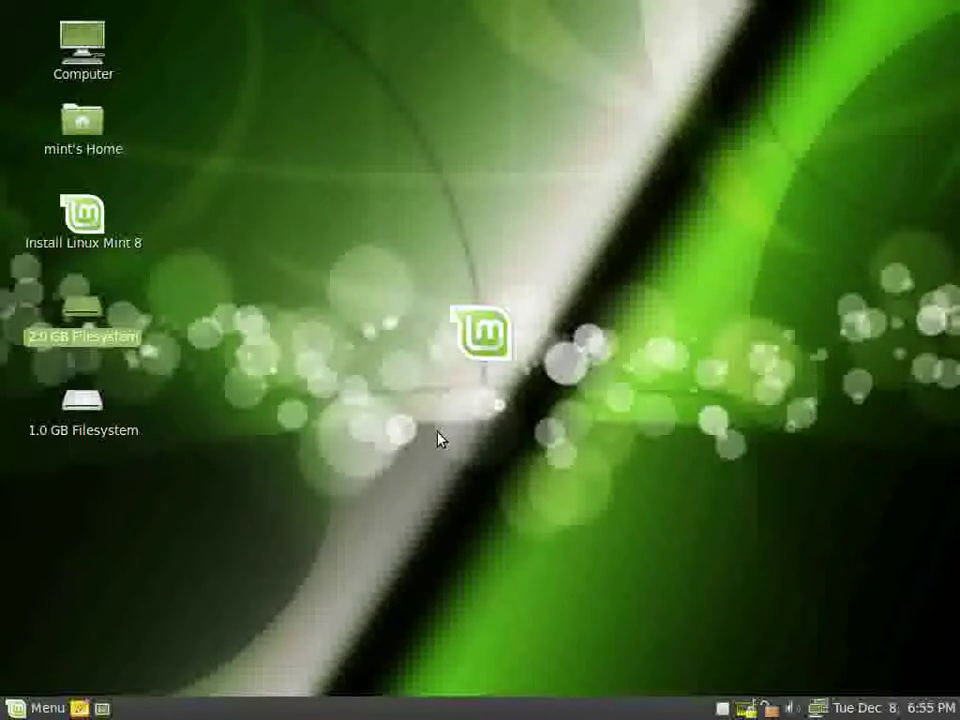
Step: Launch Google Chrome from Menu > Internet and tick Make Google Chrome the default browser
left_click(22, 710)
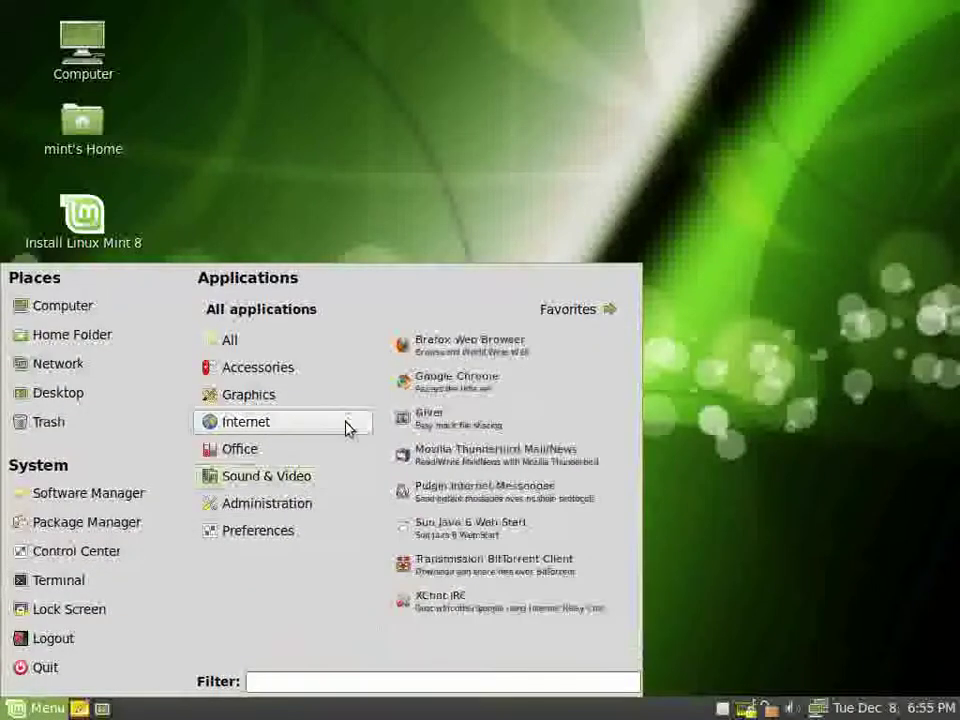
left_click(272, 121)
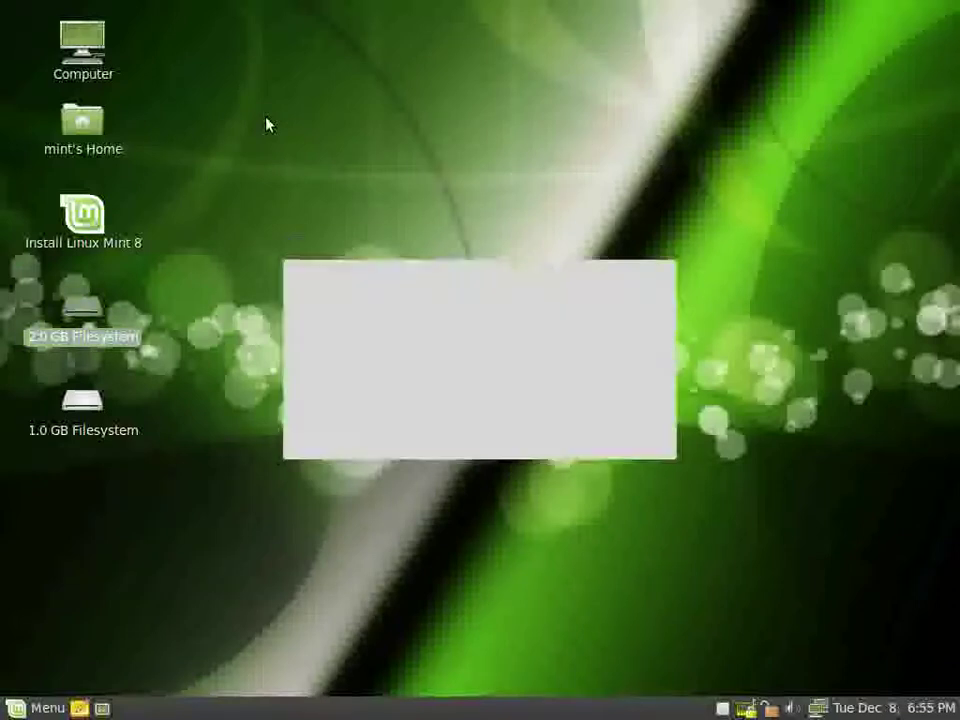
left_click(380, 352)
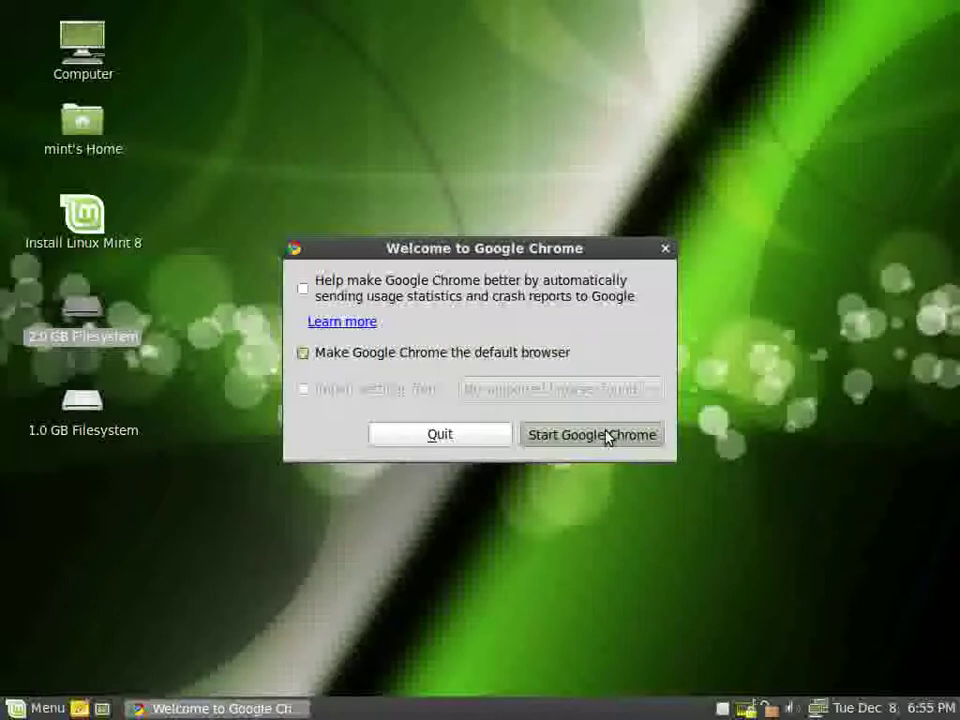
Step: Start Google Chrome from the Welcome dialog, opening the Google homepage
left_click(606, 435)
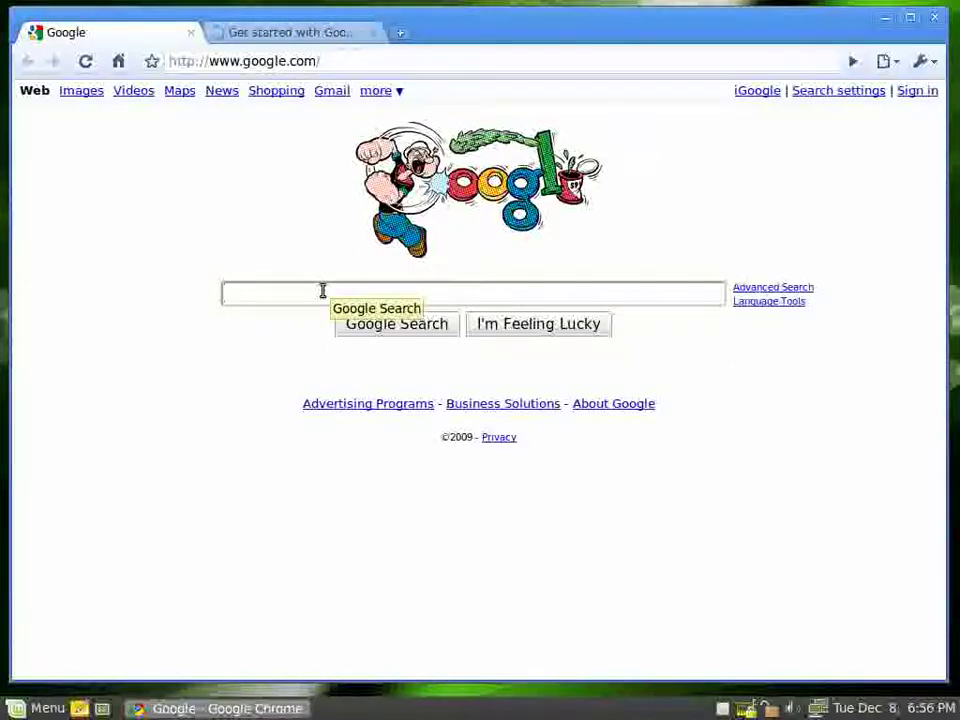
Step: Visit linuxmint.com, then load acid3.acidtests.org and let the Acid3 test reach 100/100
type("linux me")
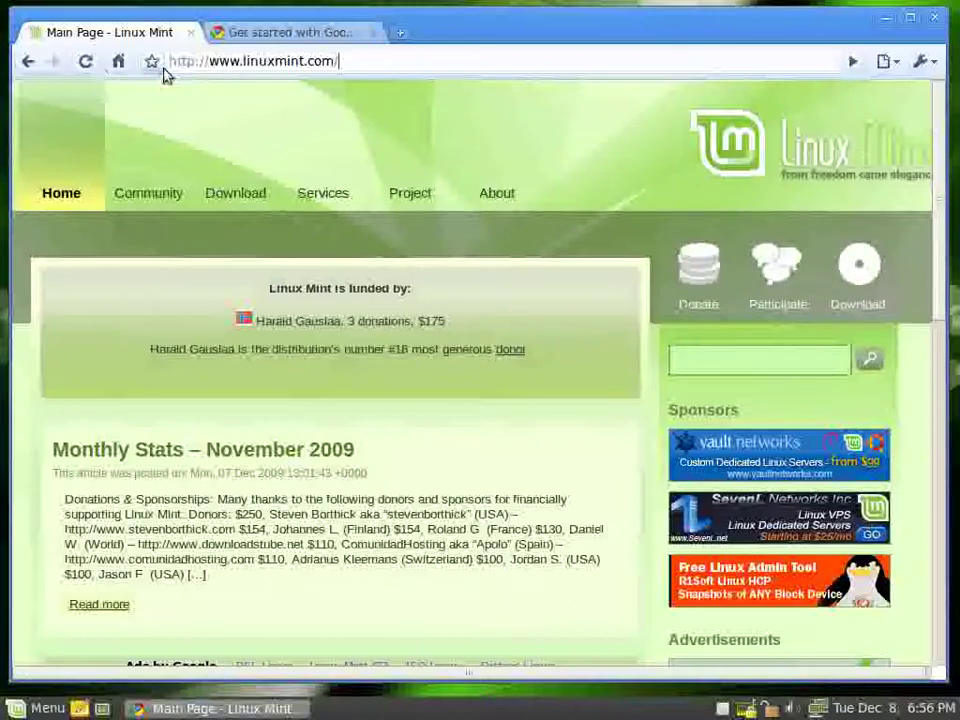
left_click(355, 60)
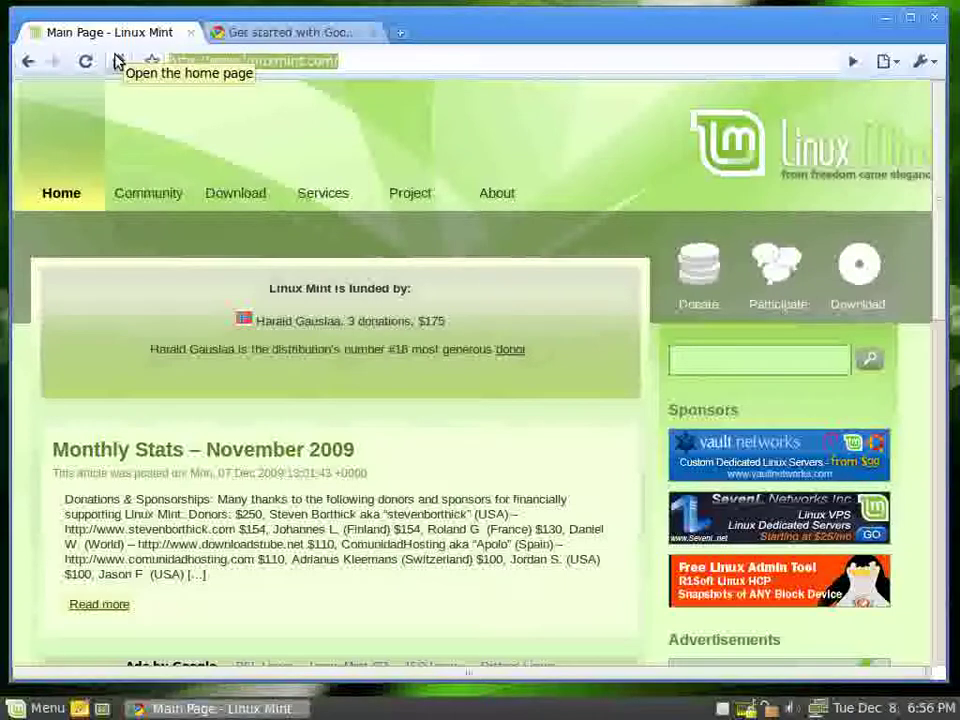
type("aci")
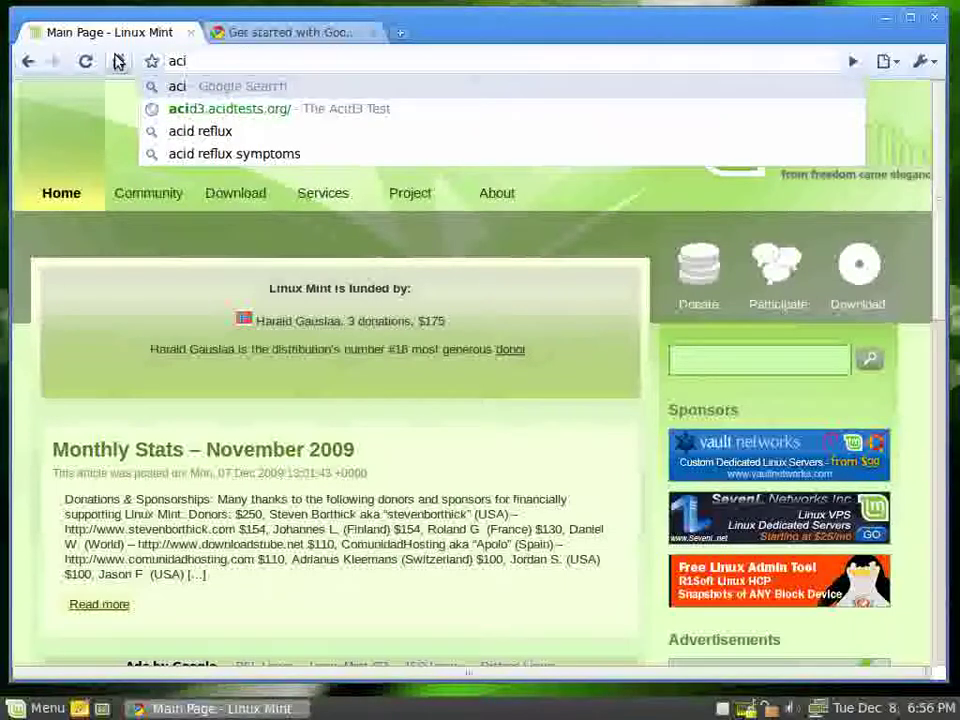
left_click(216, 109)
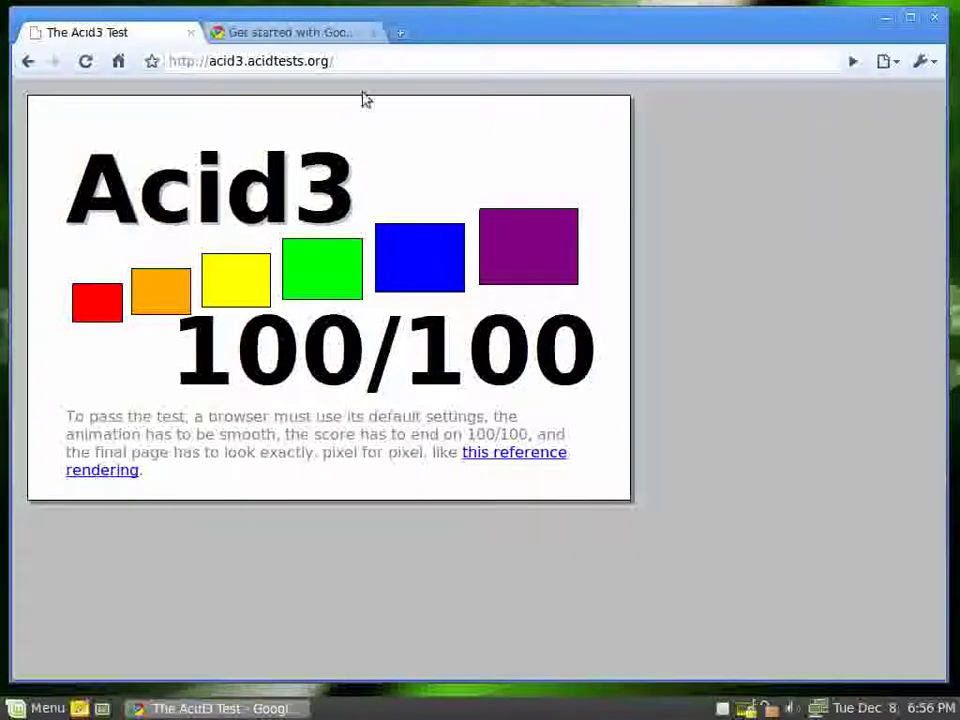
mouse_move(310, 61)
left_mouse_down()
mouse_move(338, 61)
mouse_move(47, 43)
left_mouse_up()
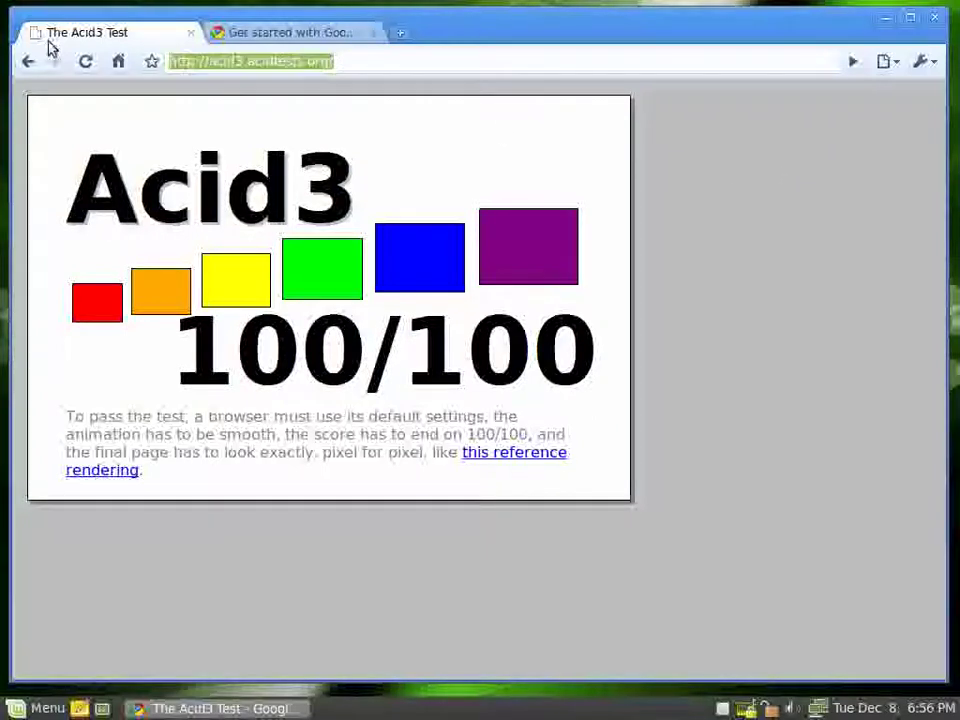
Step: Go to Gmail and sign in with the account's username and password
type("gmail")
key("Down")
key("Return")
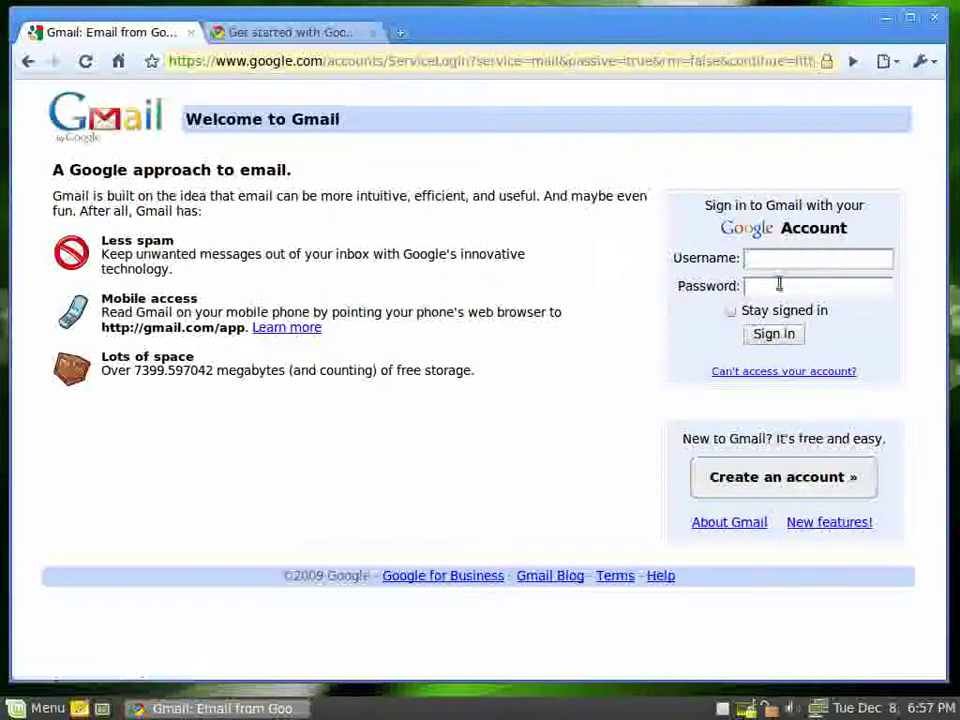
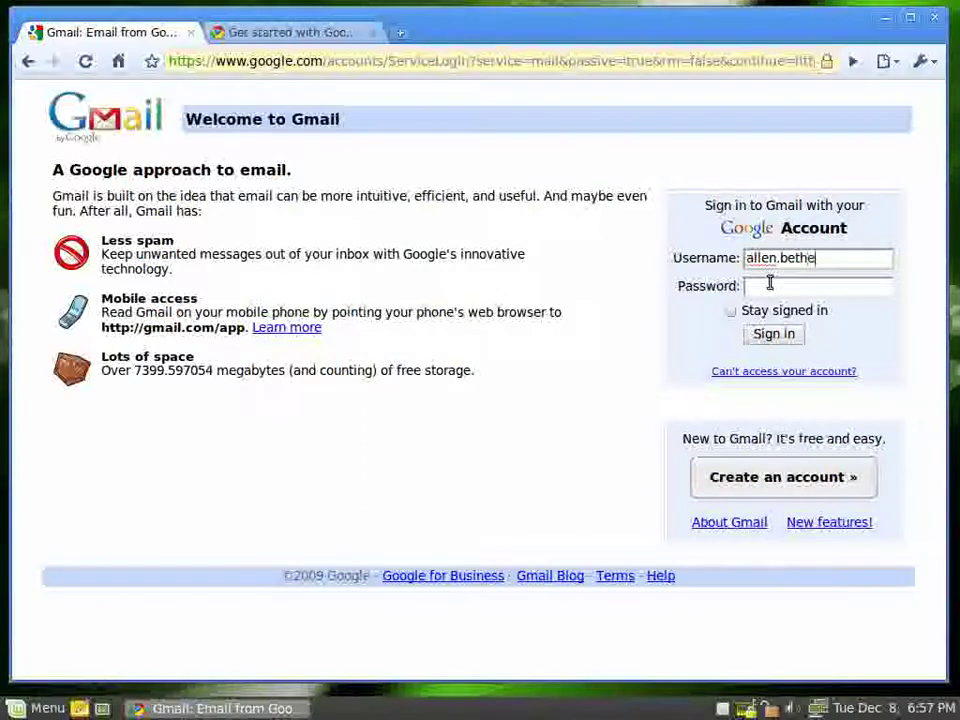
key("Tab")
type("•••••")
key("Return")
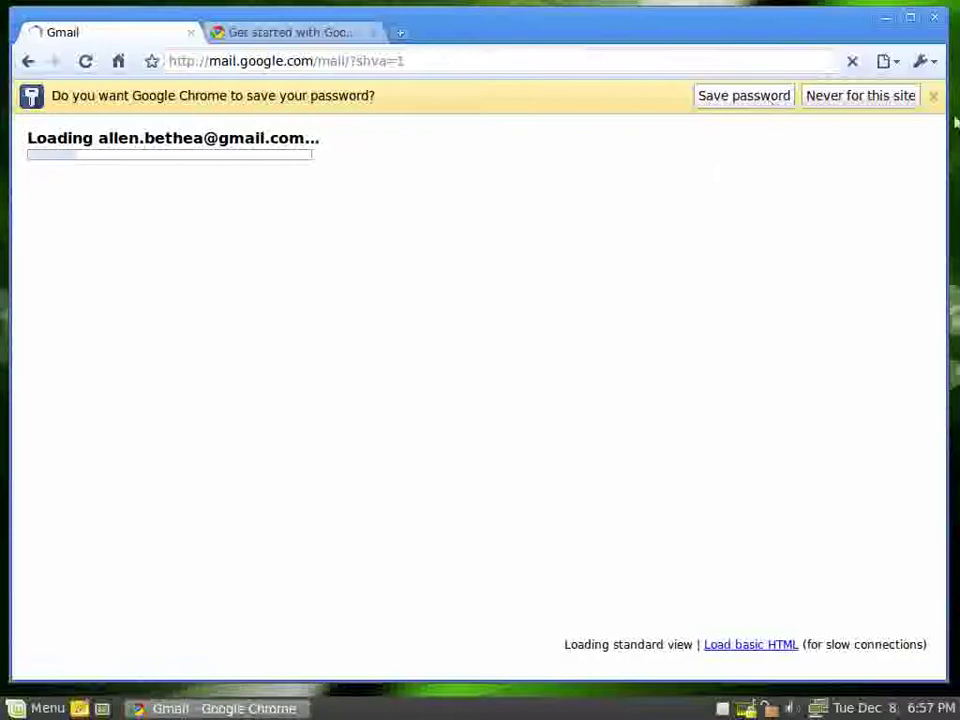
Step: Decline saving the password, read the comp.os.linux.advocacy digest, and return to the inbox
left_click(882, 97)
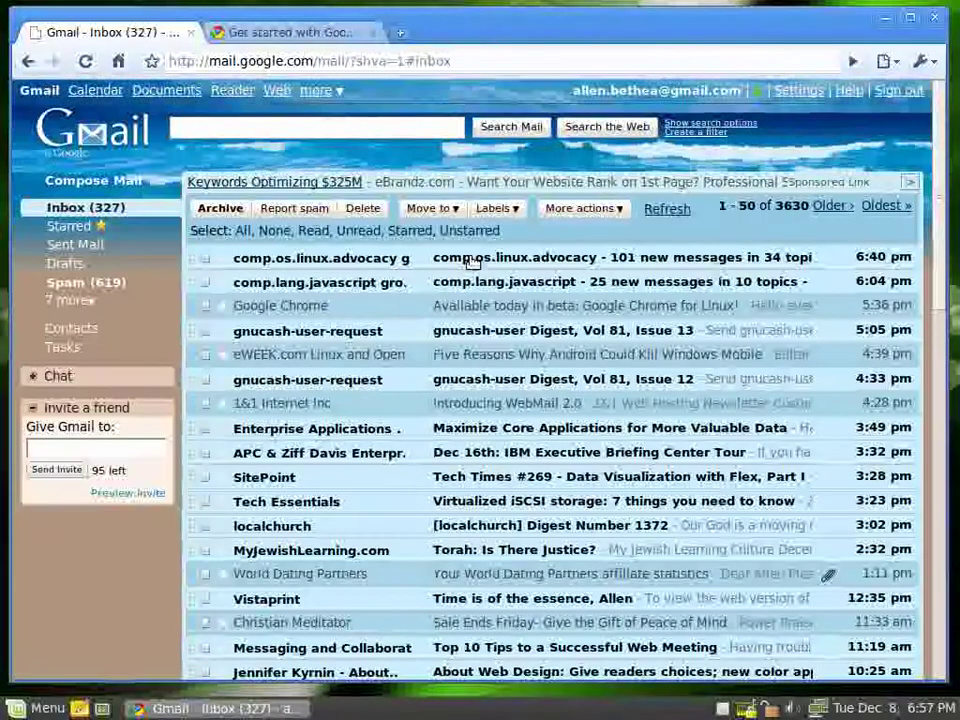
left_click(474, 261)
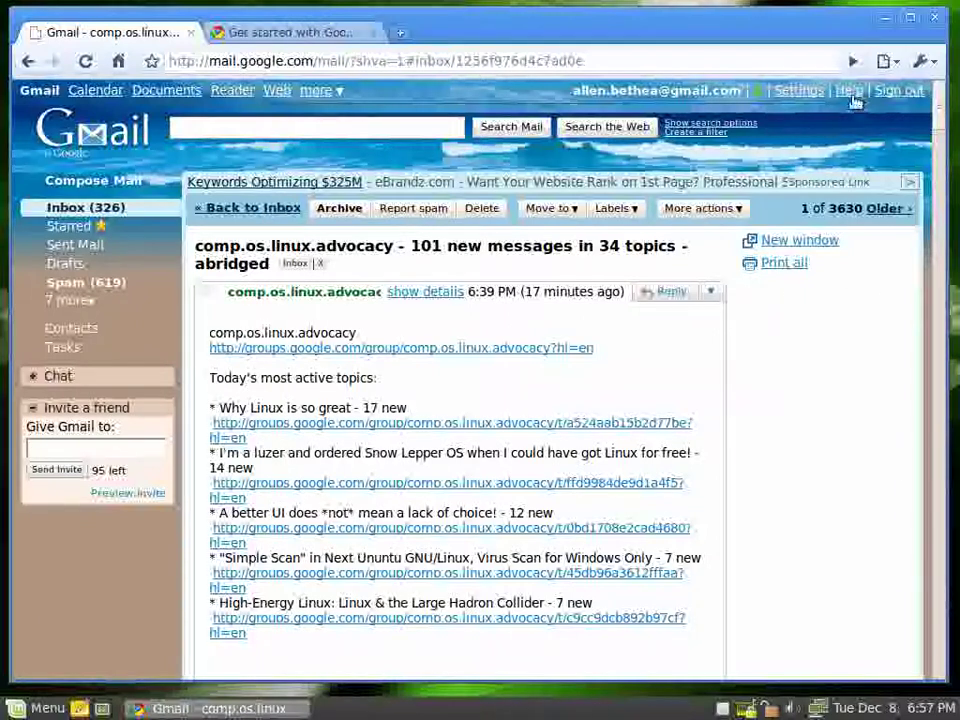
left_click(267, 214)
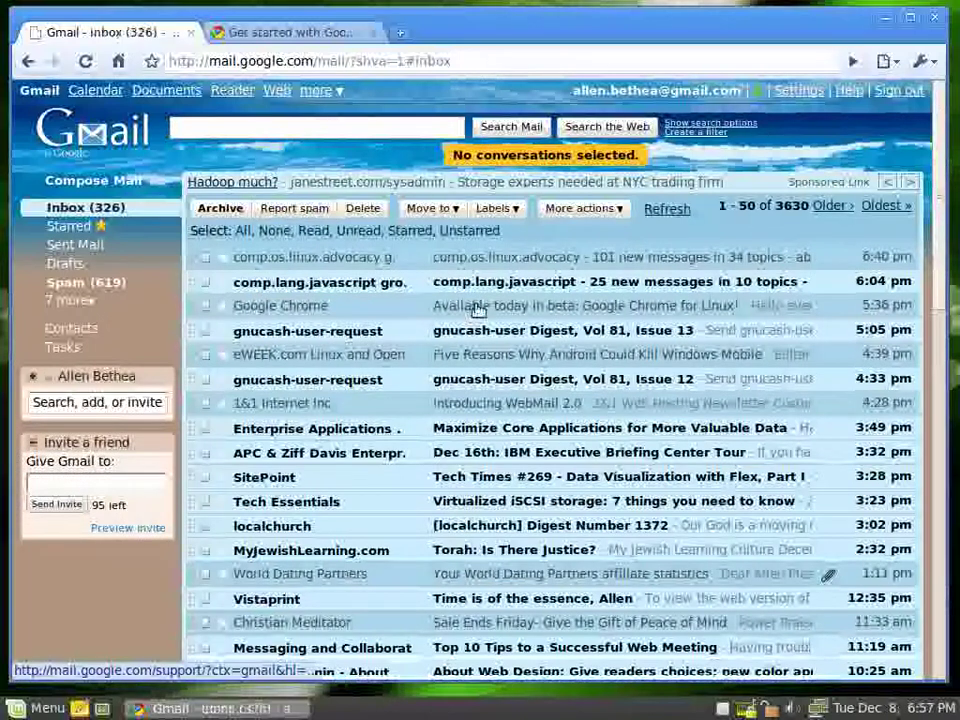
Step: Open the 'Available today in beta: Google Chrome for Linux!' email and follow its google.com/chrome link
left_click(478, 308)
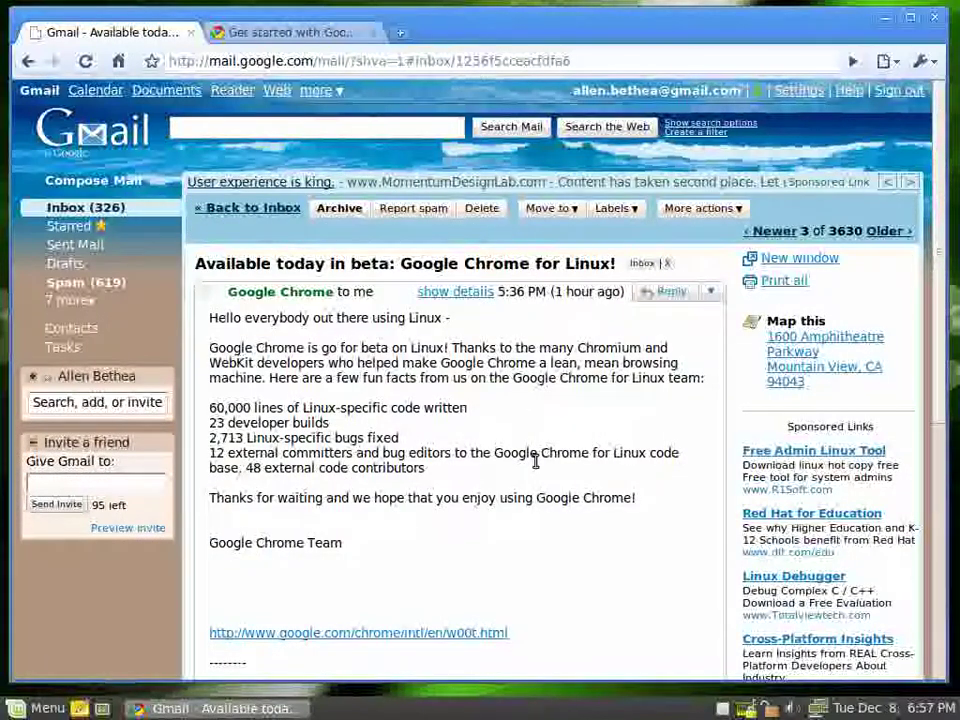
left_click(468, 633)
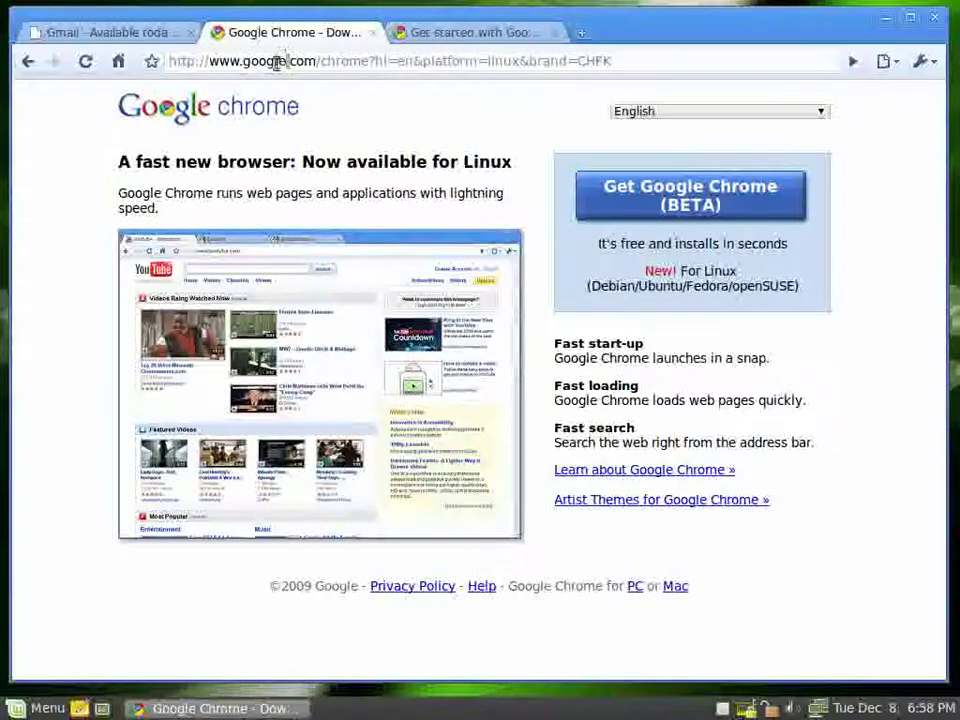
left_click(343, 62)
Step: Go to YouTube, close the leftover tab, load the user's channel, and play 'It's 8:00 am, December 21, 2012 Now What?'
type("you")
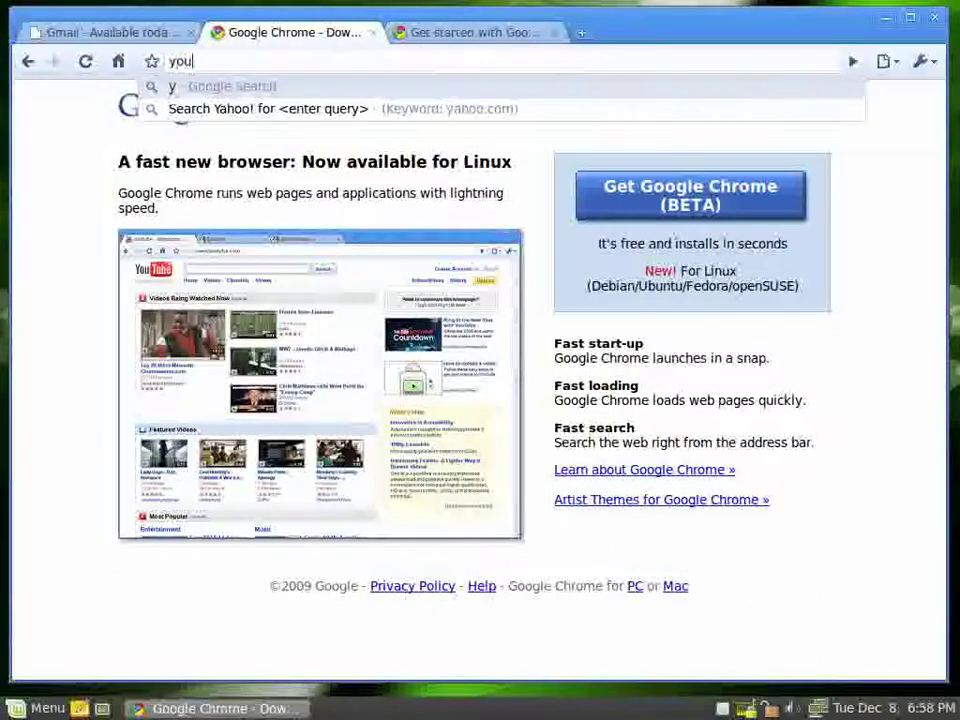
left_click(296, 108)
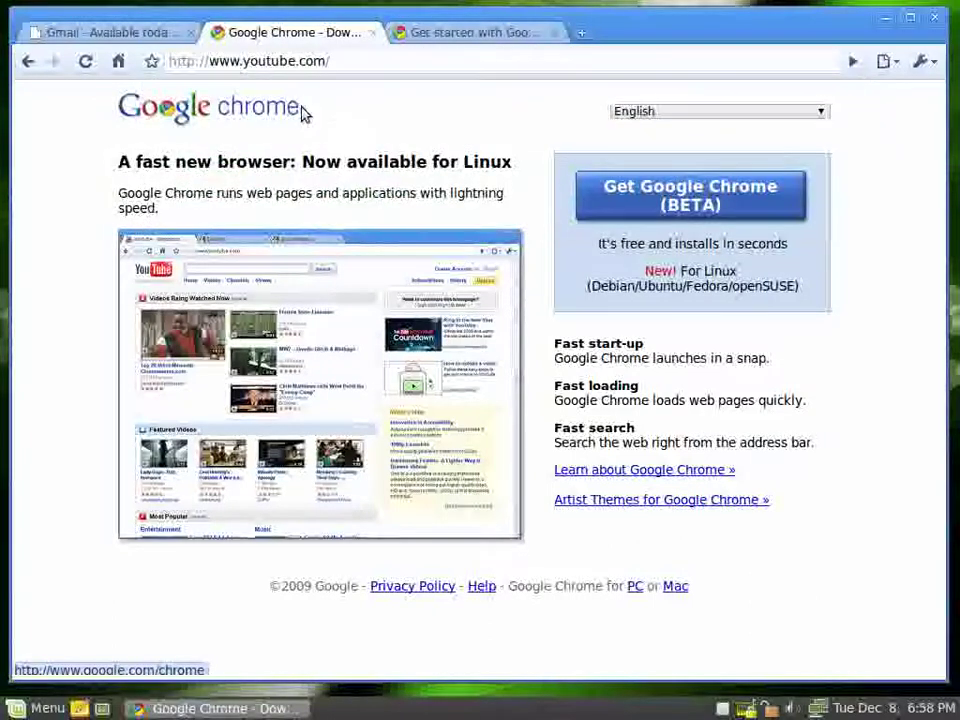
left_click(425, 38)
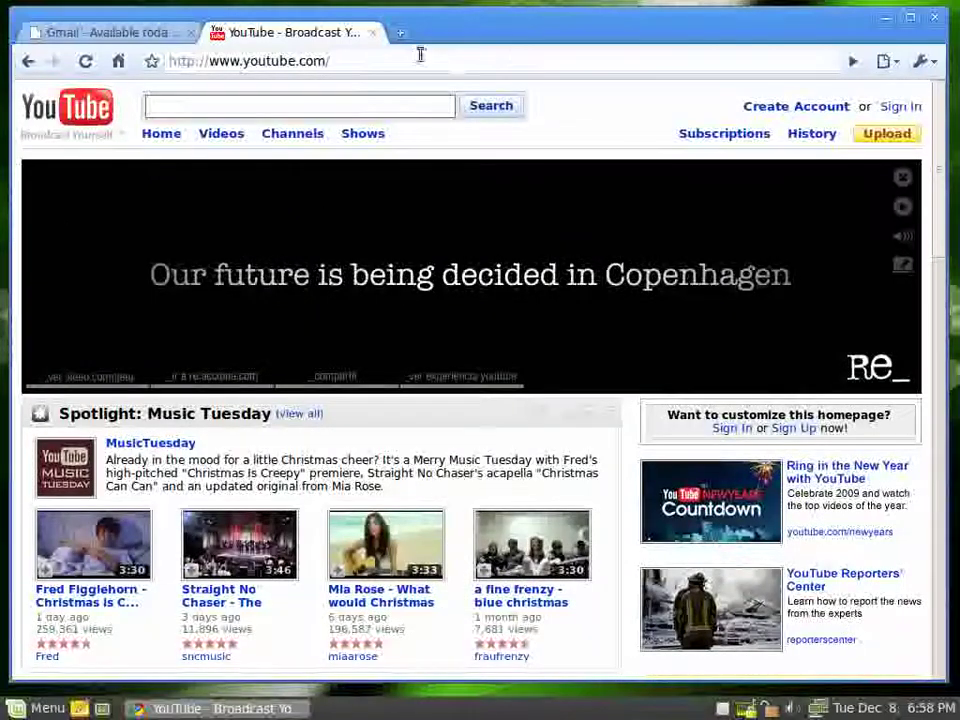
type("allenbe")
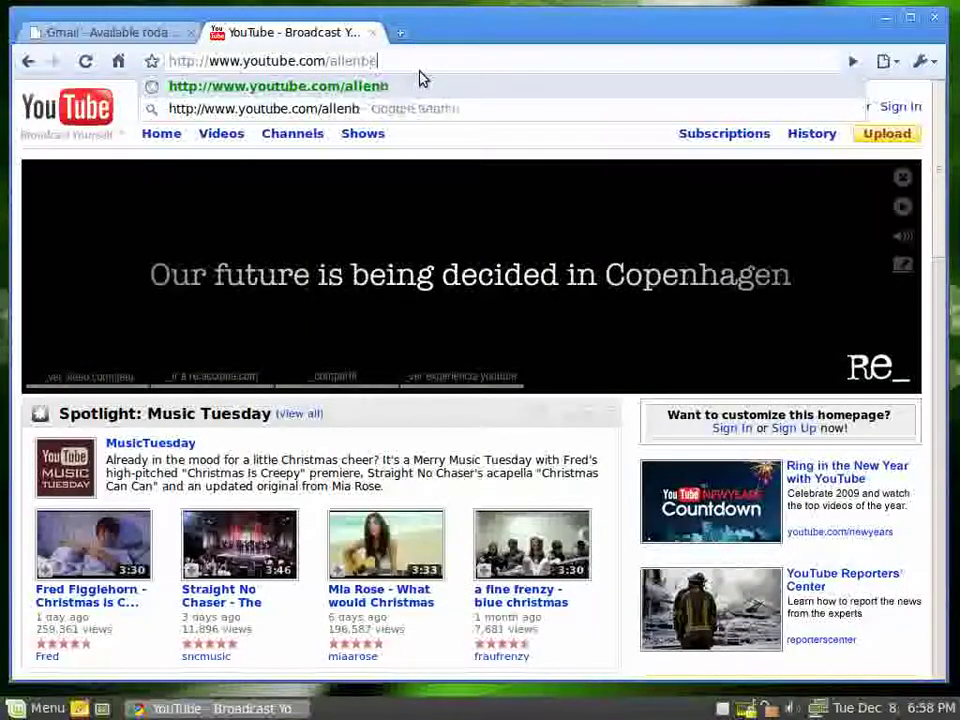
type("me")
key("Return")
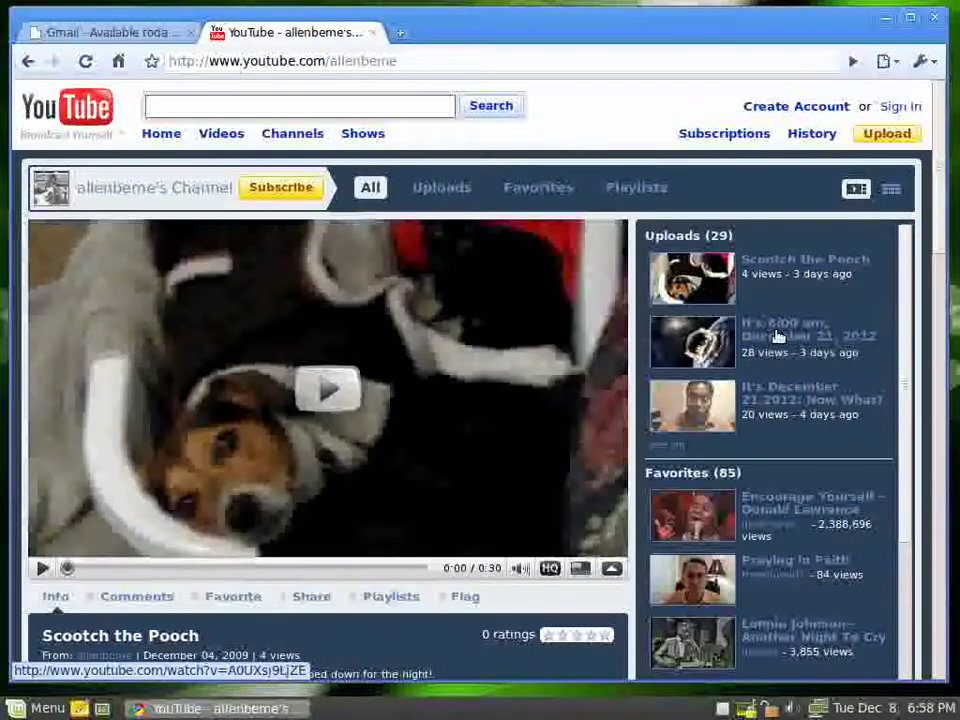
left_click(778, 336)
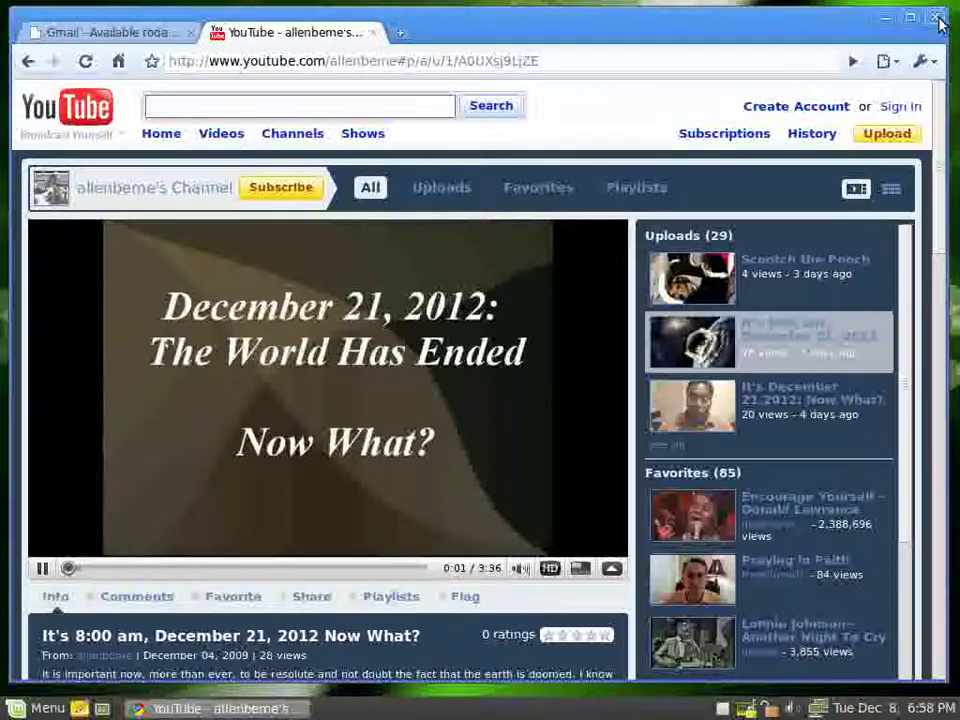
Step: Close the YouTube tab, open and dismiss the Mint Menu, then close the Chrome window
left_click(372, 35)
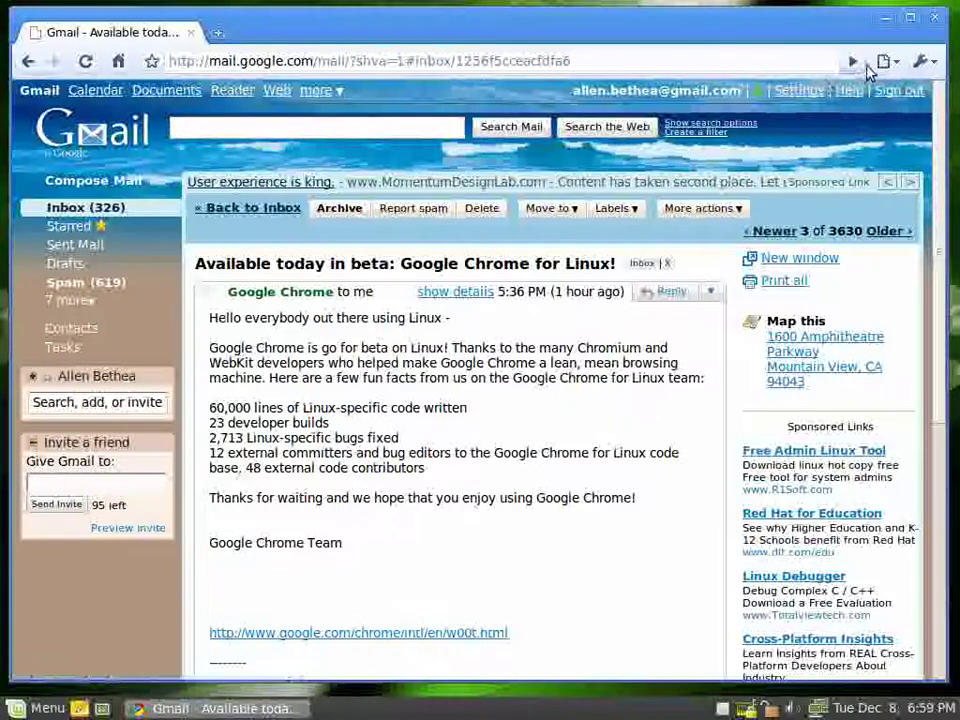
left_click(30, 706)
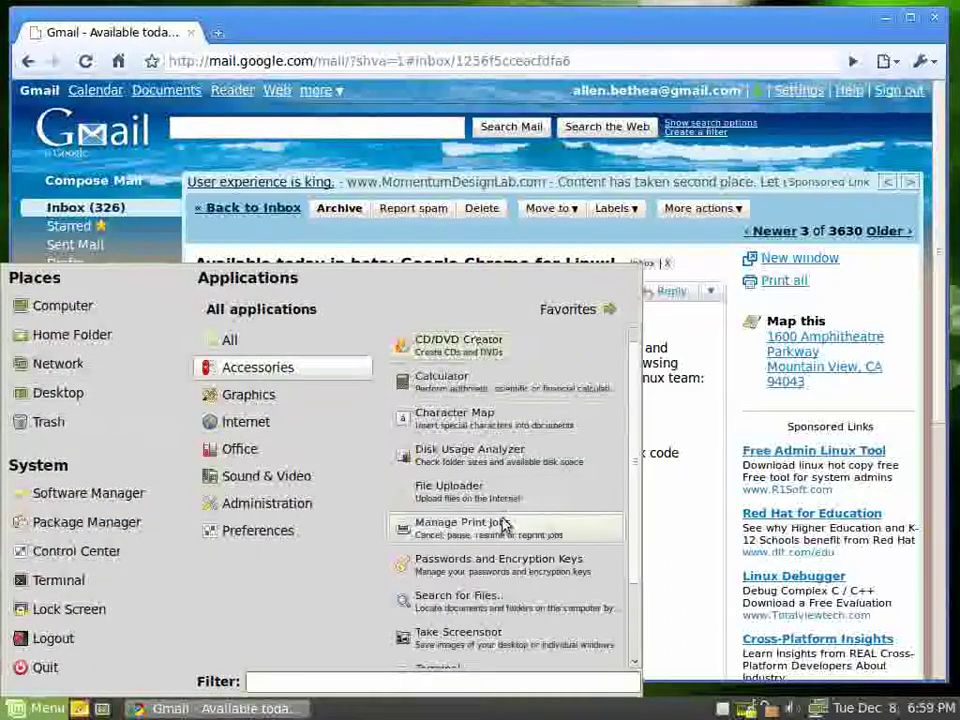
scroll(505, 560, "down", 3)
left_click(478, 660)
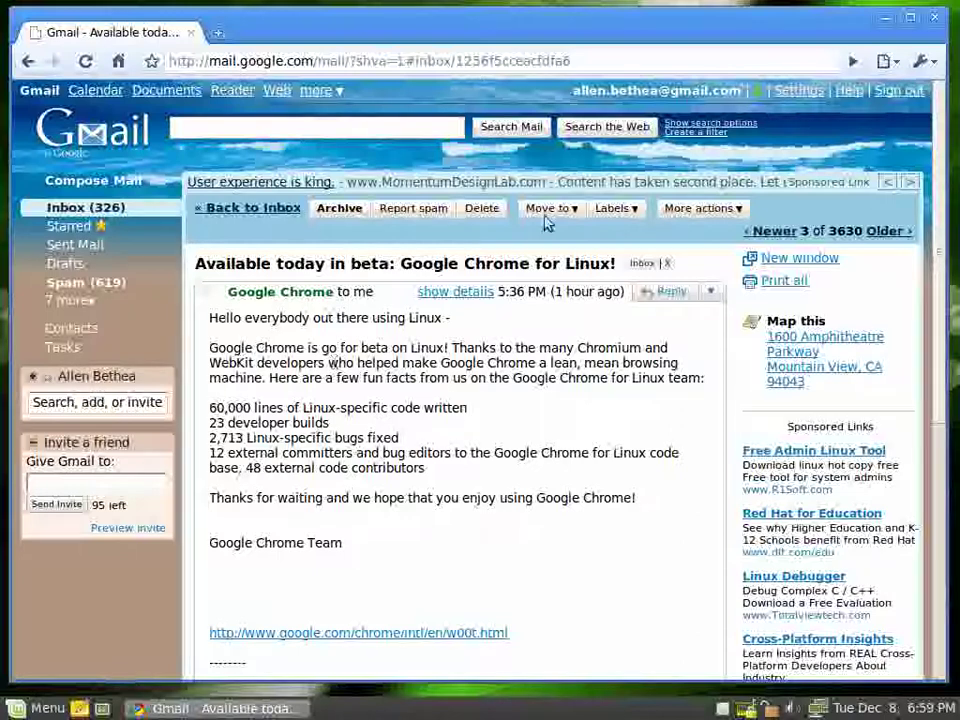
left_click(936, 18)
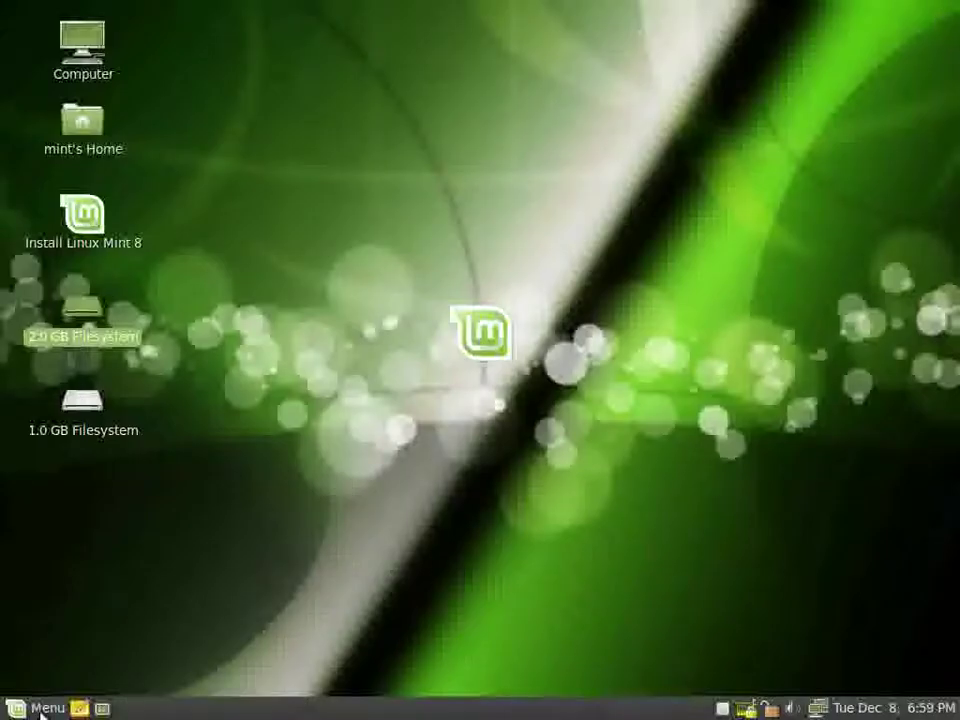